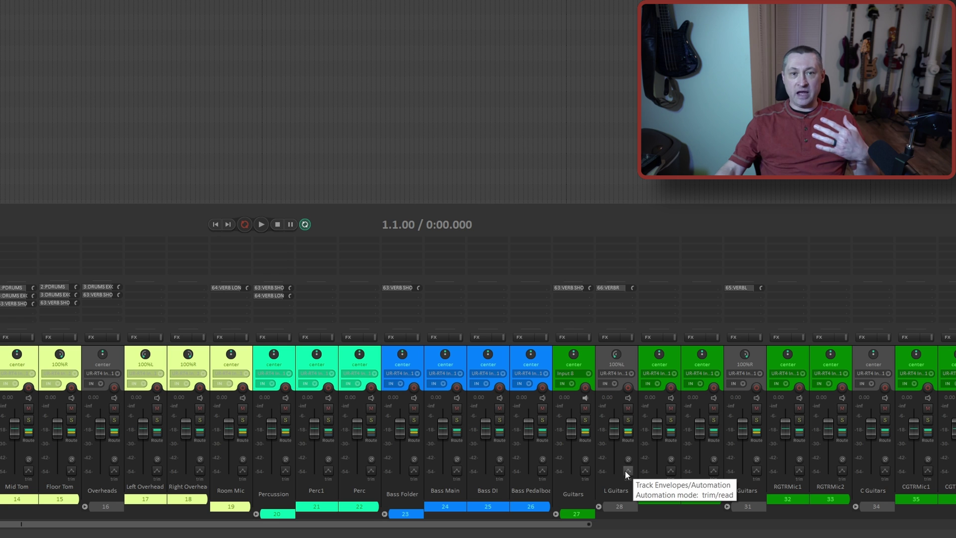
Examine the template's mixer from the drum tracks through the guitar, keys and vocal tracks to the effect buses.
scroll(625, 471, right, 10)
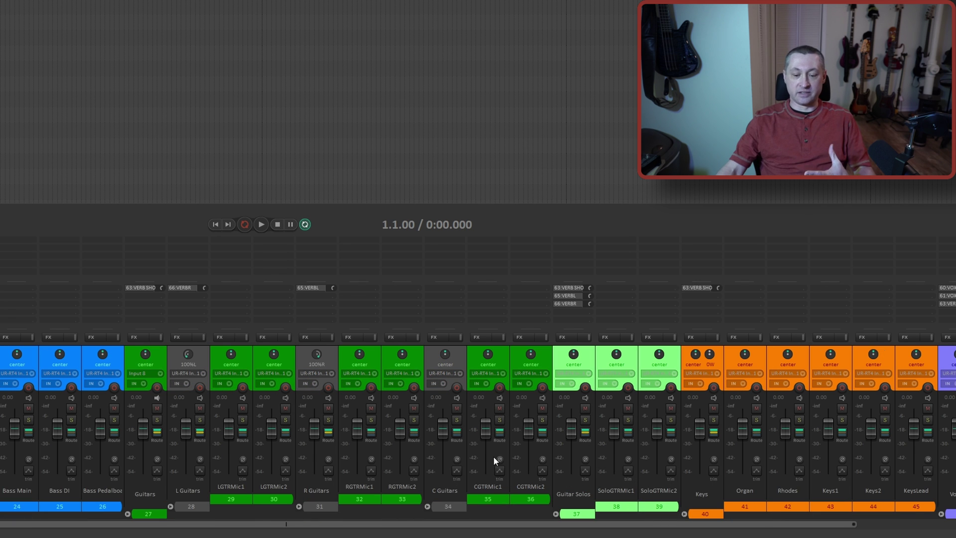
scroll(555, 470, right, 6)
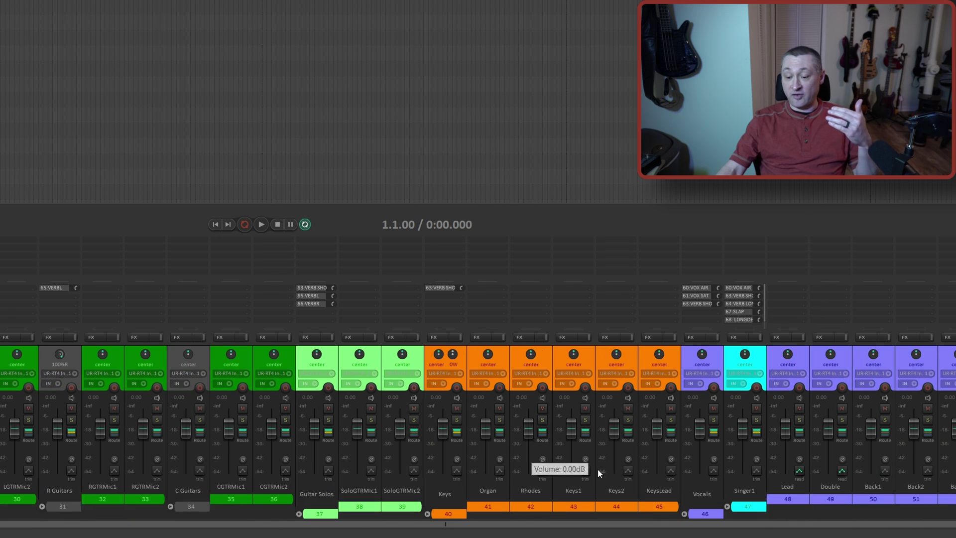
scroll(530, 471, right, 10)
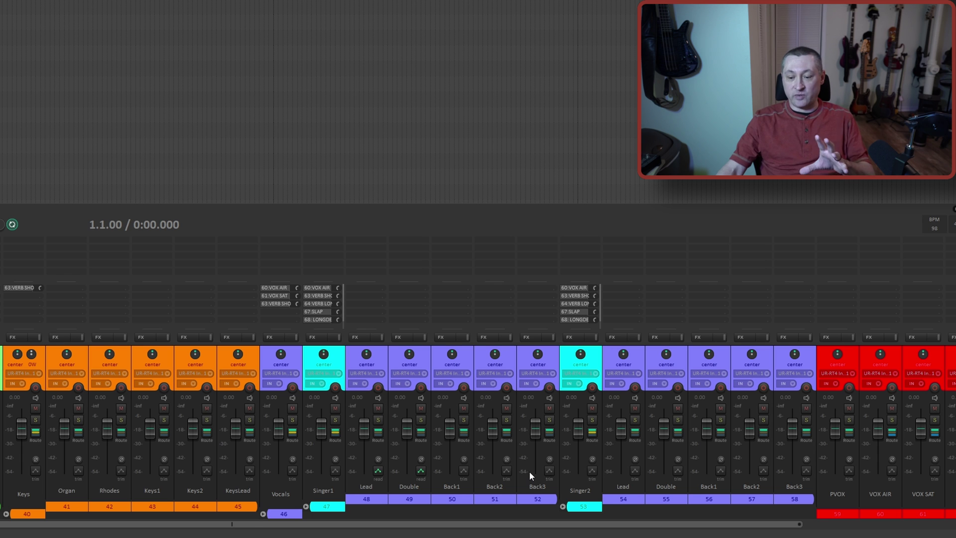
scroll(530, 471, right, 1)
scroll(464, 471, left, 3)
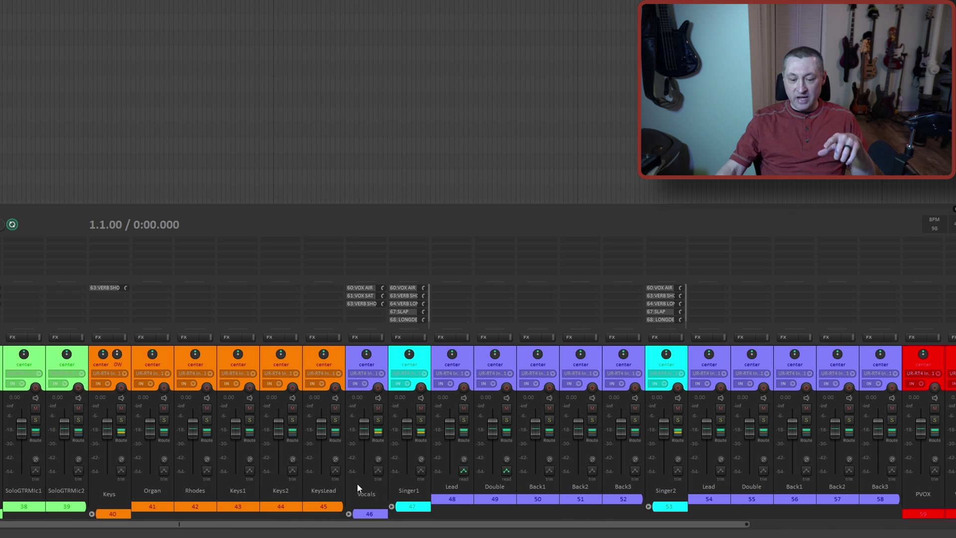
scroll(122, 495, left, 6)
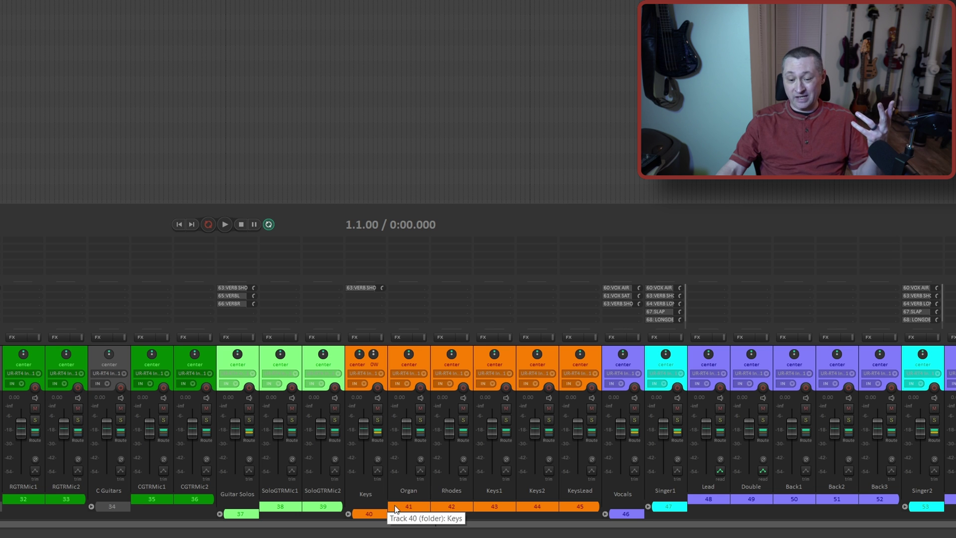
scroll(434, 471, left, 2)
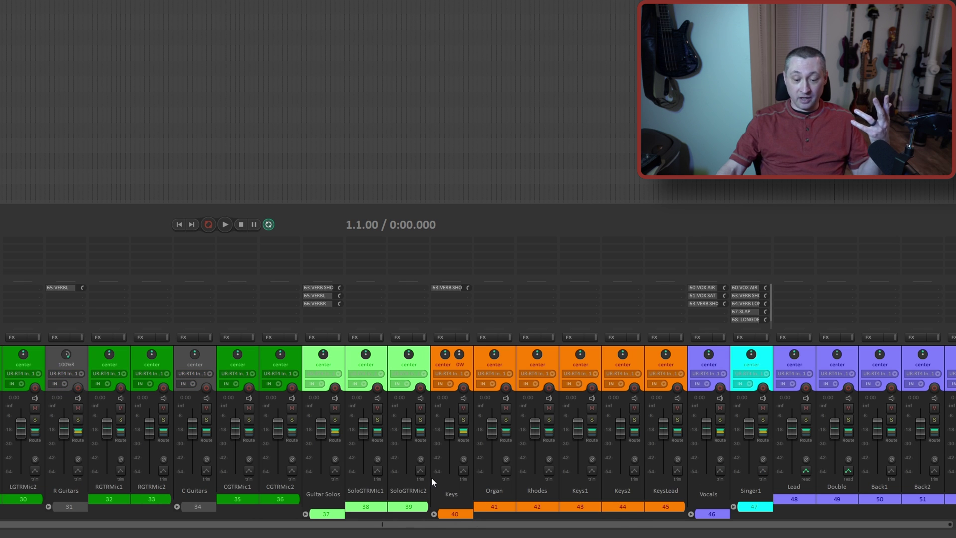
scroll(282, 411, left, 5)
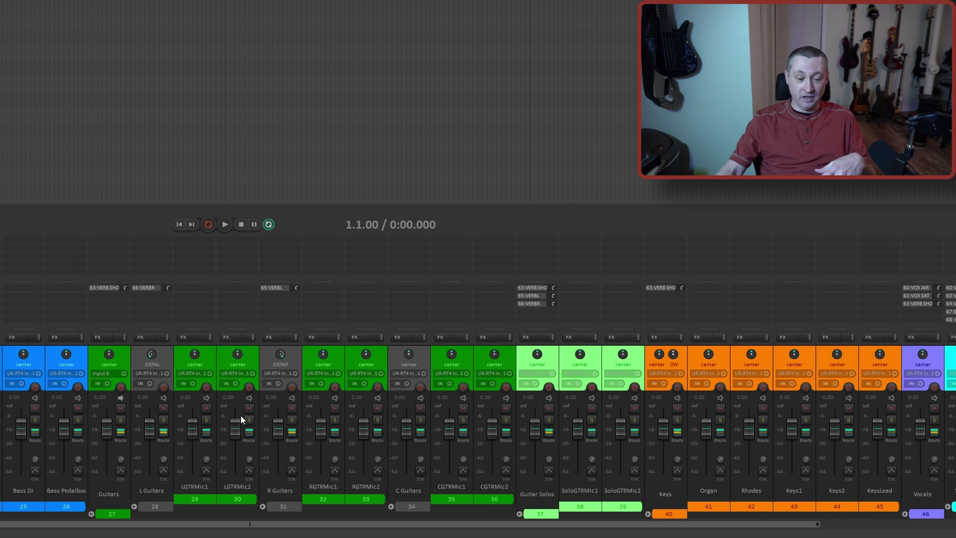
scroll(240, 414, left, 15)
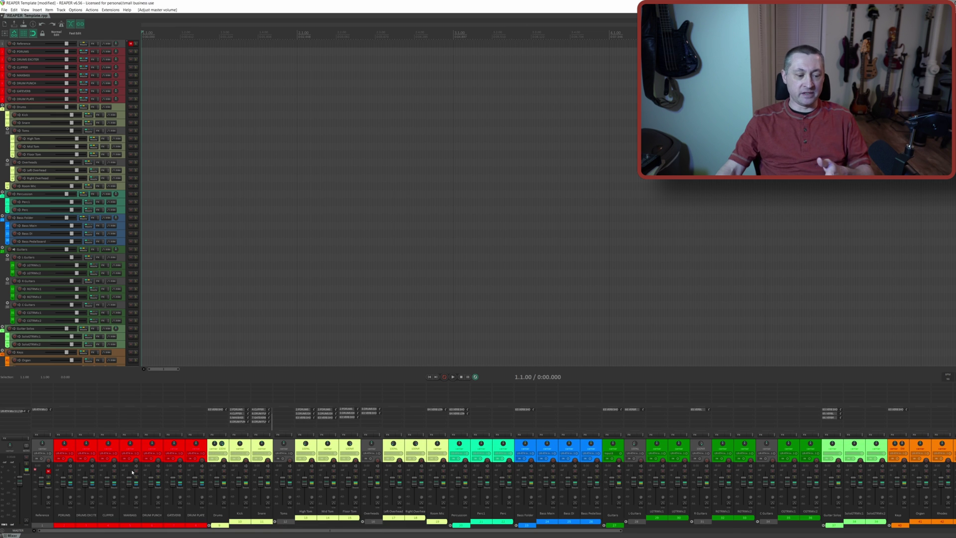
scroll(461, 475, down, 4)
scroll(345, 506, down, 9)
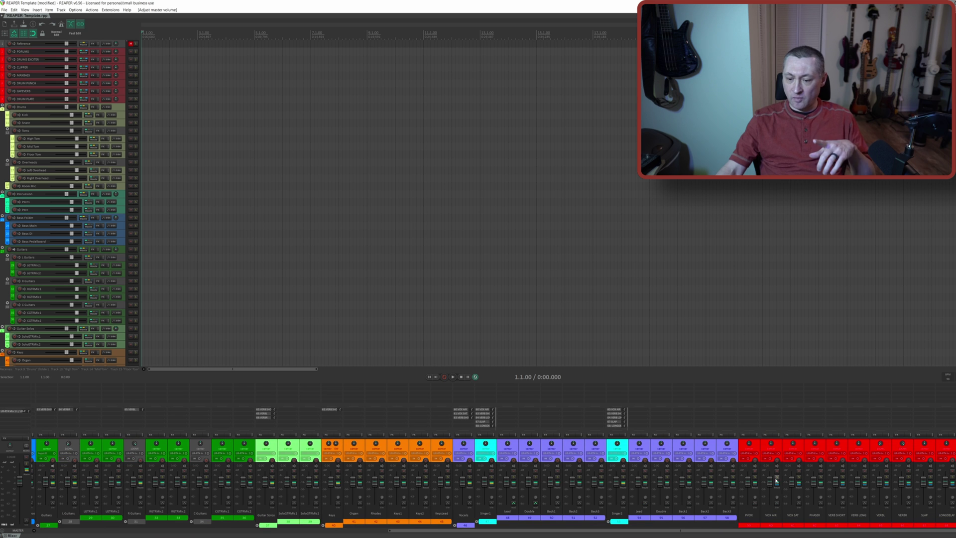
scroll(847, 486, up, 2)
scroll(297, 489, up, 11)
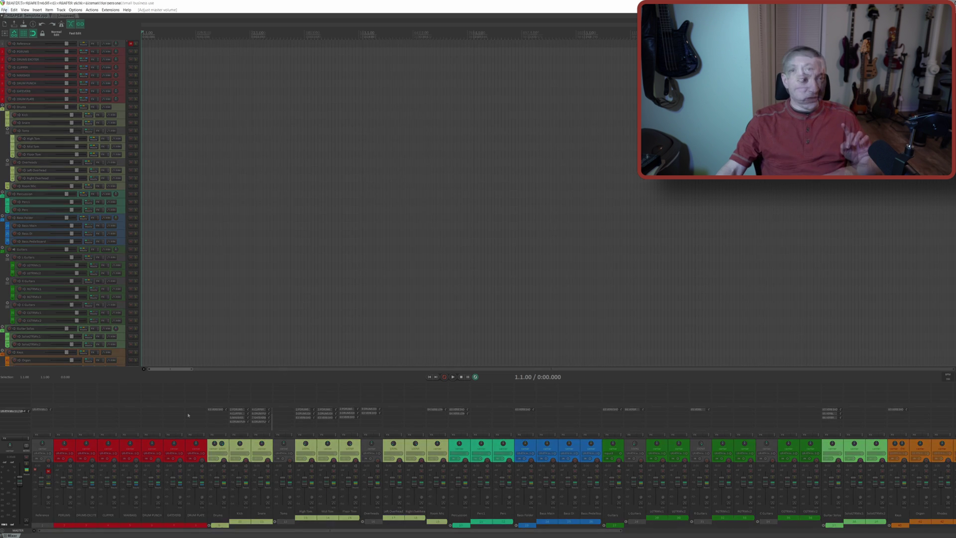
Open an empty project in a new project tab and insert 13 new tracks.
click(4, 10)
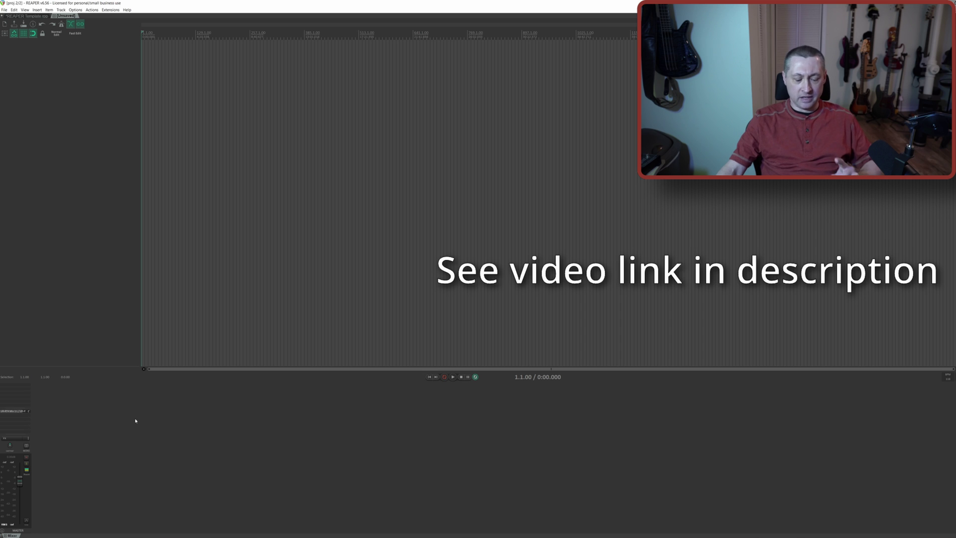
key(ctrl+t)
key(ctrl+t)
key(ctrl+t)
key(ctrl+t)
key(ctrl+t)
key(ctrl+t)
key(ctrl+t)
key(ctrl+t)
key(ctrl+t)
key(ctrl+t)
key(ctrl+t)
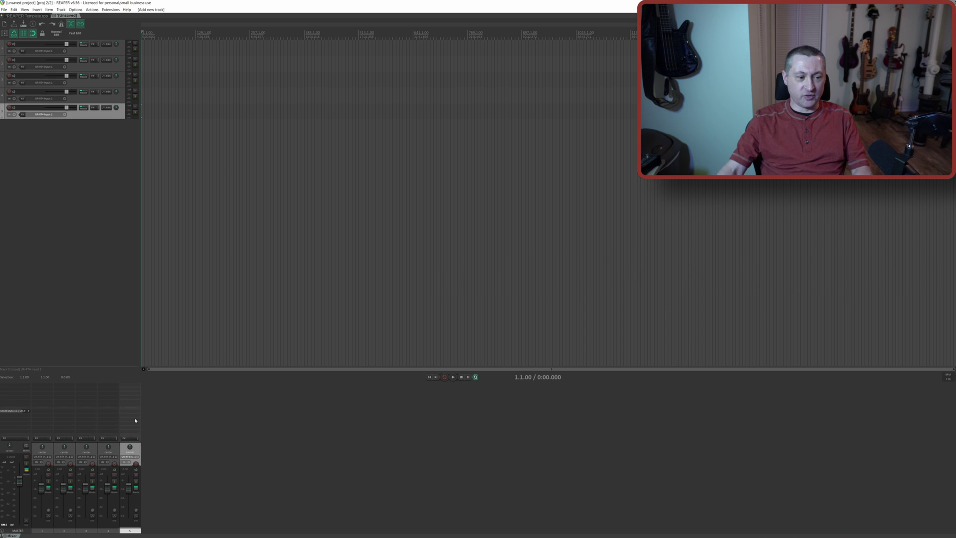
key(ctrl+t)
key(ctrl+t)
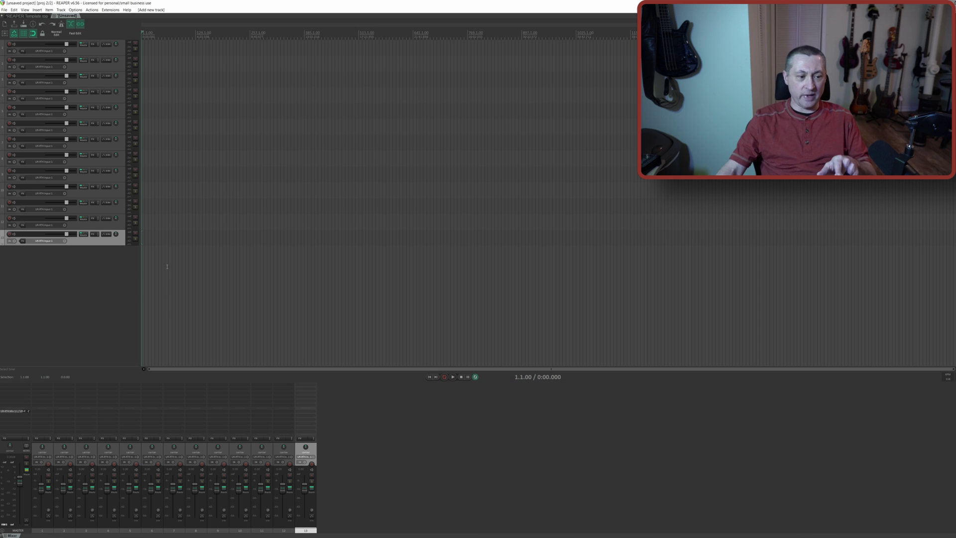
right_click(100, 243)
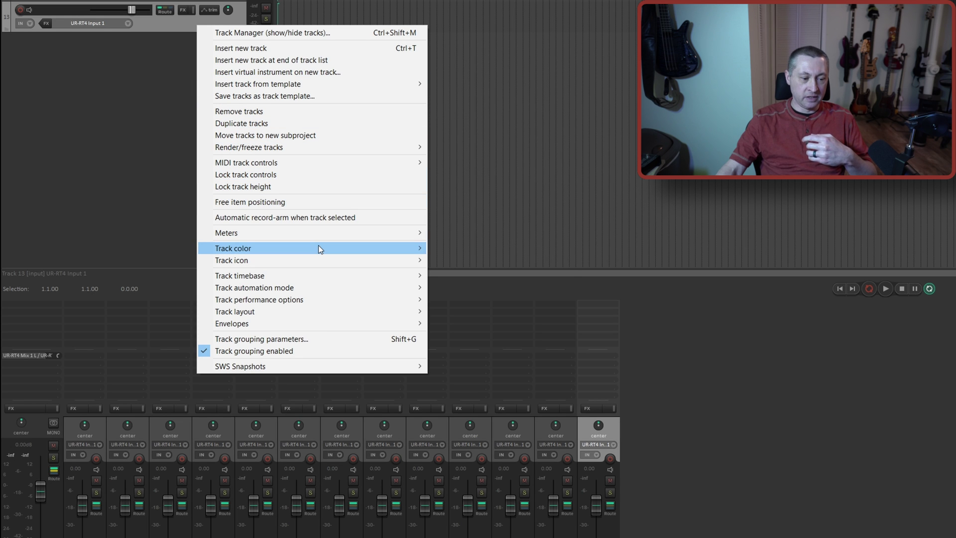
mouse_move(318, 247)
mouse_move(473, 296)
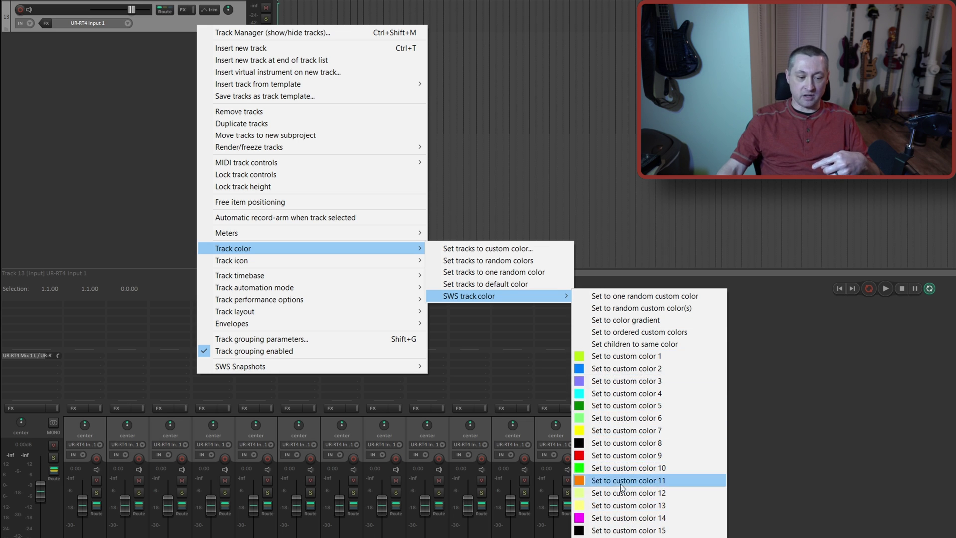
click(664, 397)
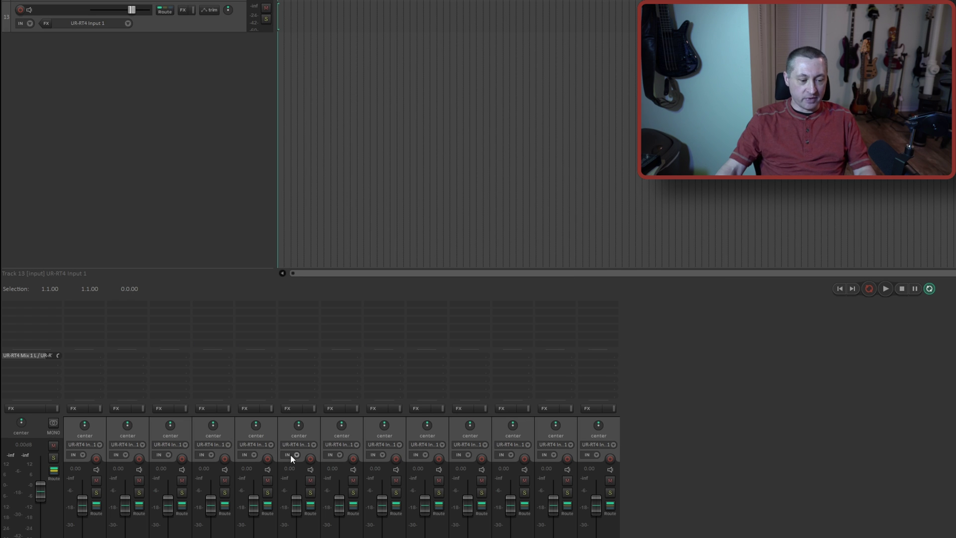
Make tracks 9 to 13 children of track 8 so that it becomes their folder.
click(234, 18)
shift+click(237, 159)
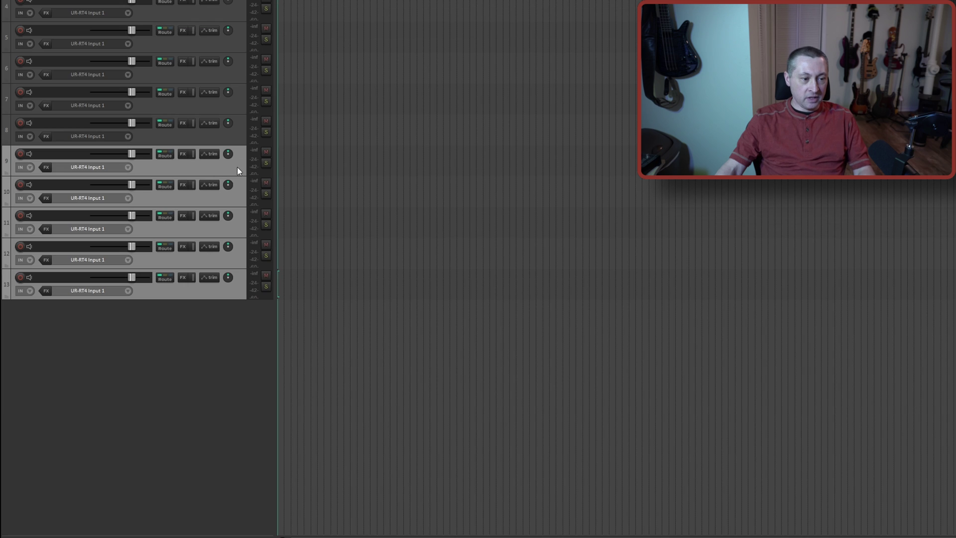
drag(235, 166, 232, 128)
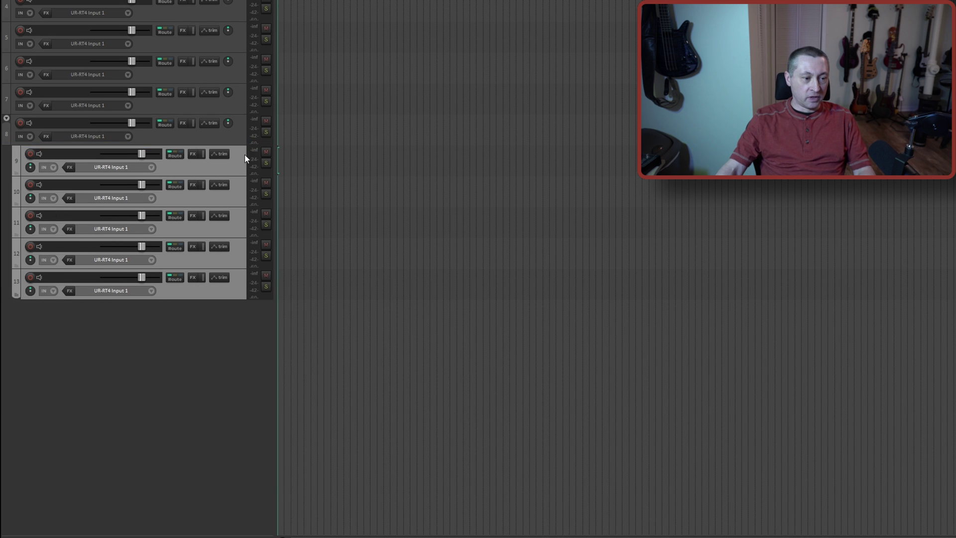
Color the folder track 8 with SWS custom color 2, the blue swatch.
right_click(237, 136)
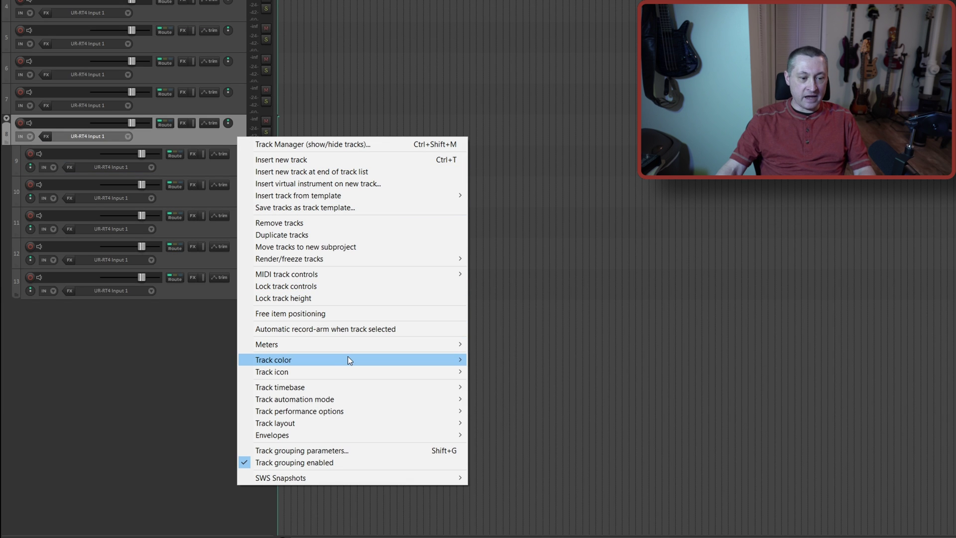
mouse_move(347, 358)
mouse_move(538, 408)
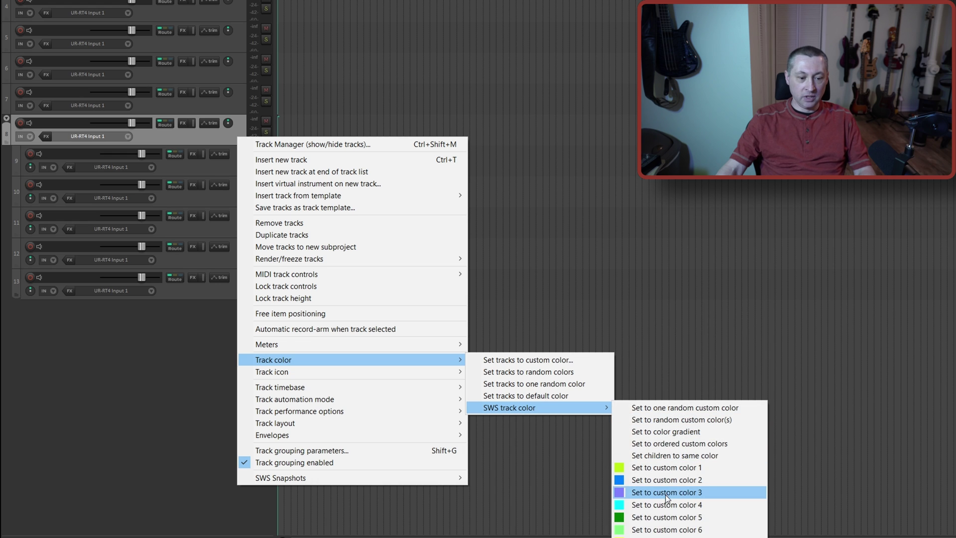
click(668, 480)
click(223, 373)
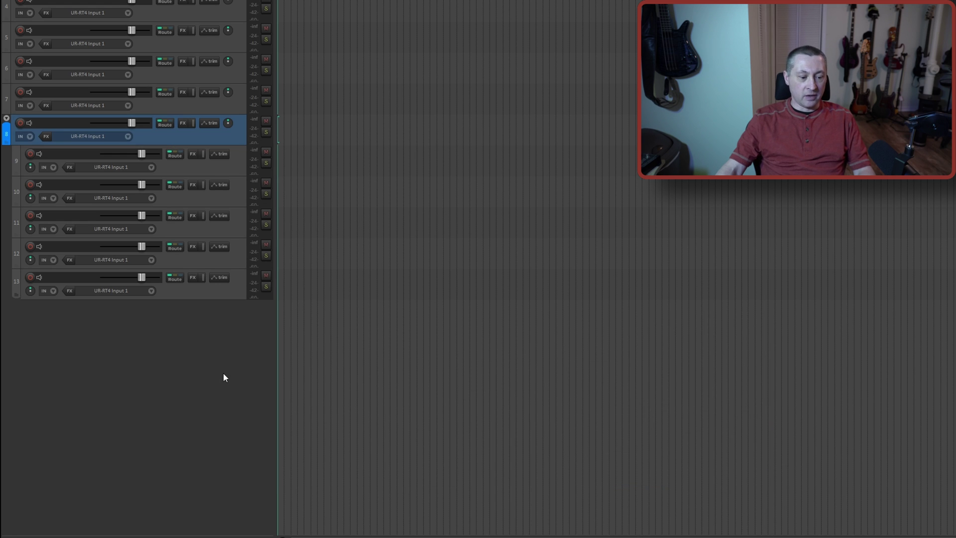
Set the child tracks of folder track 8 to the same color as their parent.
right_click(225, 135)
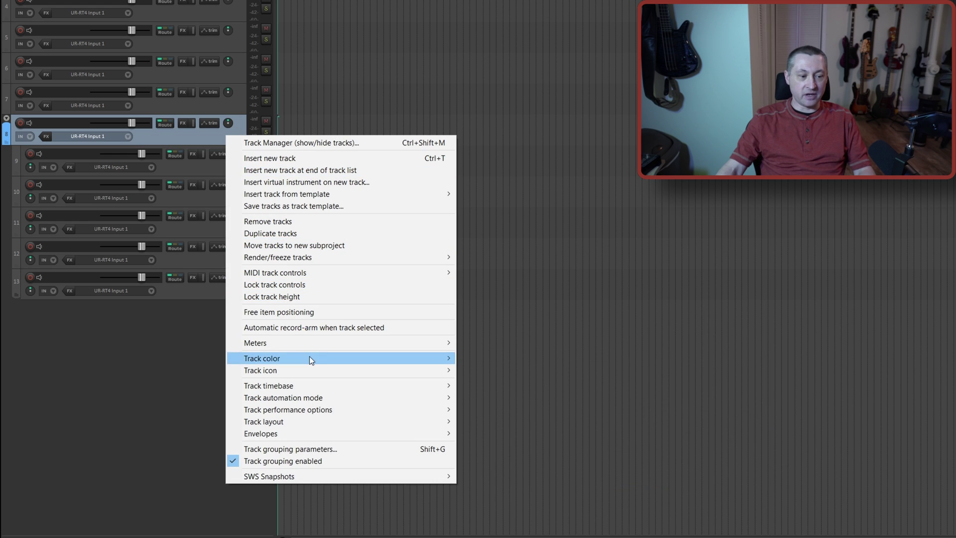
mouse_move(309, 359)
mouse_move(514, 405)
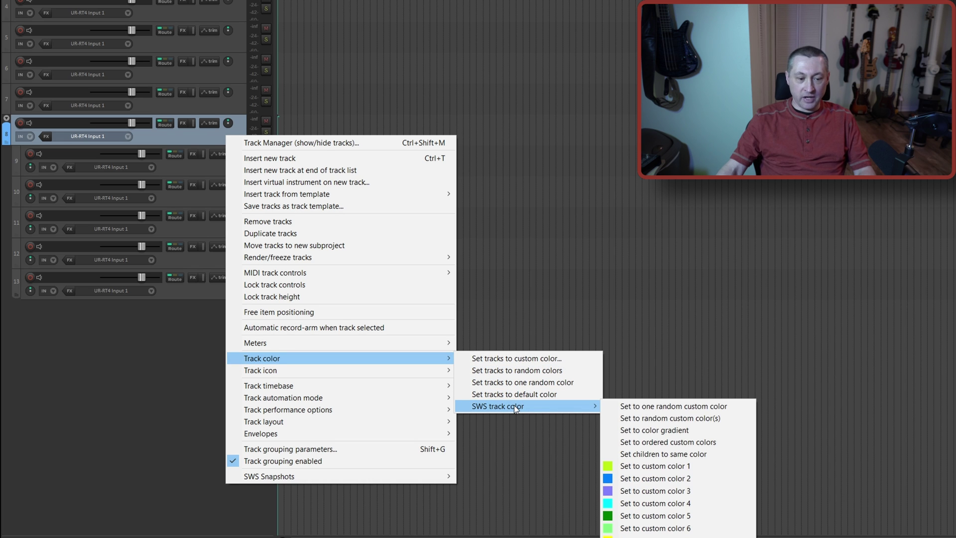
click(683, 455)
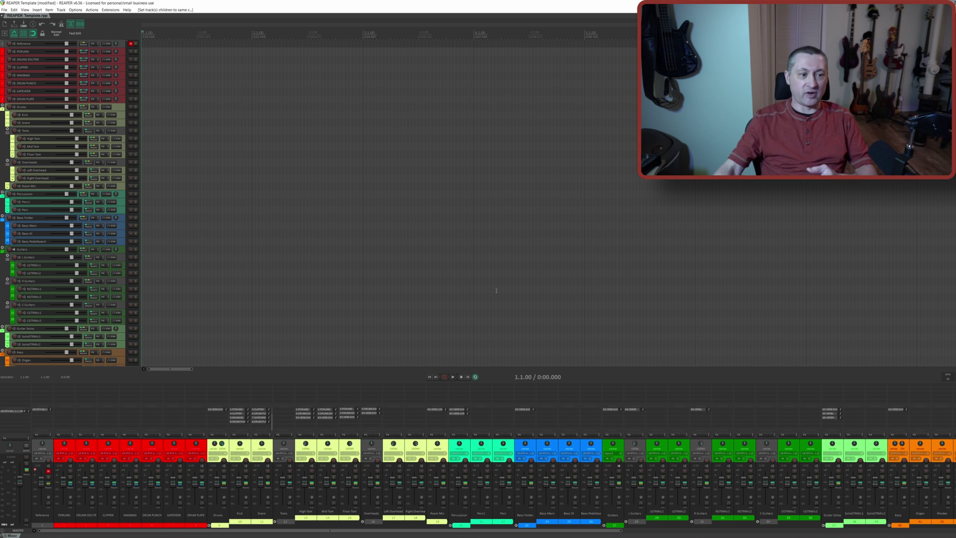
Switch the REAPER Template project's interface to the Default theme.
click(75, 10)
mouse_move(128, 229)
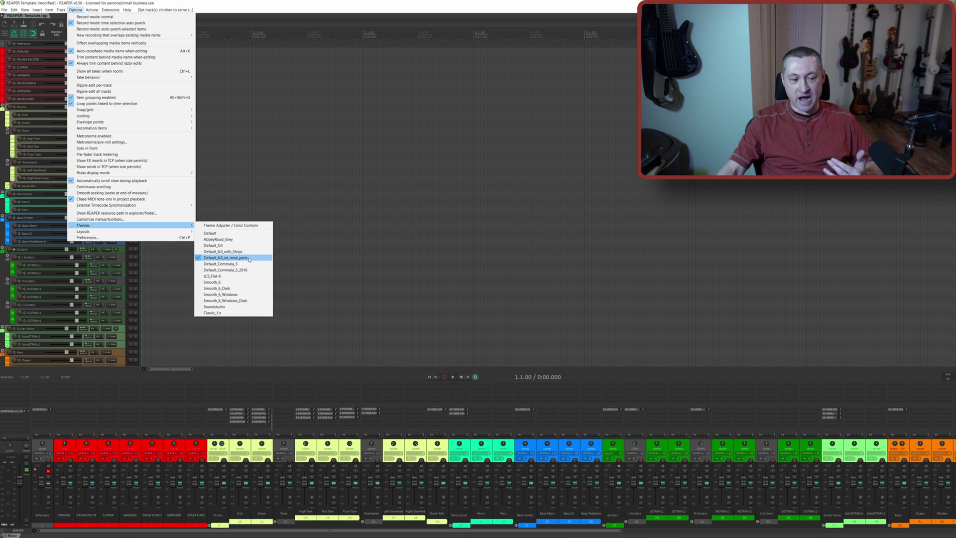
click(223, 234)
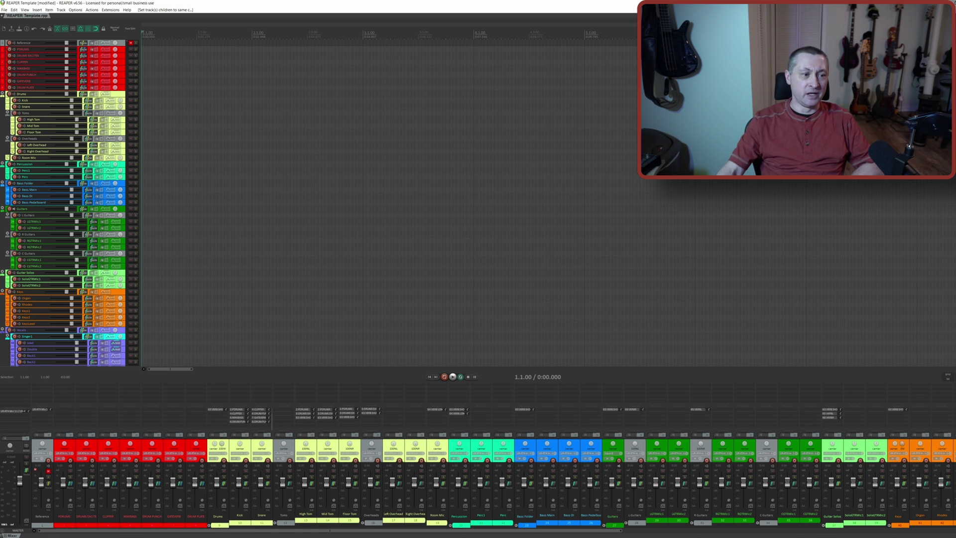
Switch the interface back to the modified Default_6.0 theme ending in mod_parts.
click(75, 9)
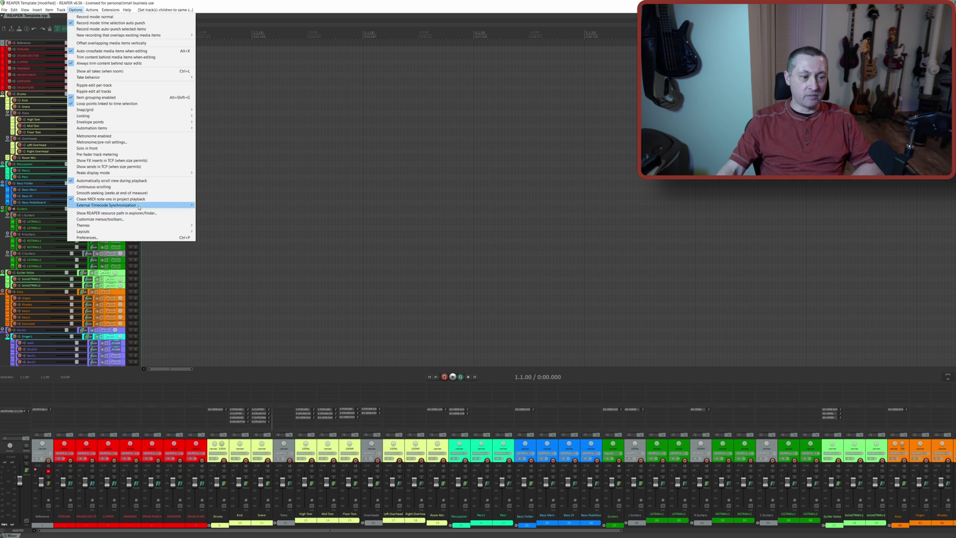
mouse_move(144, 226)
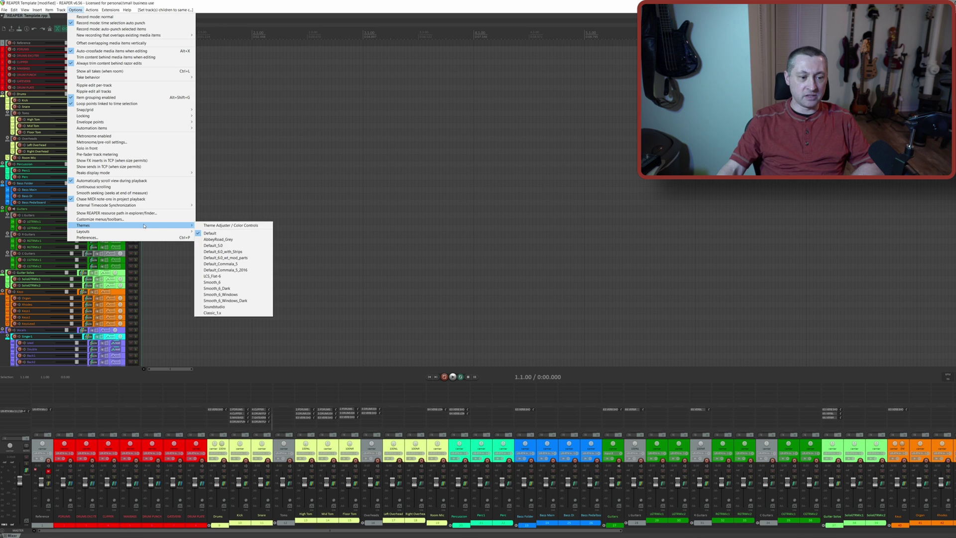
click(223, 257)
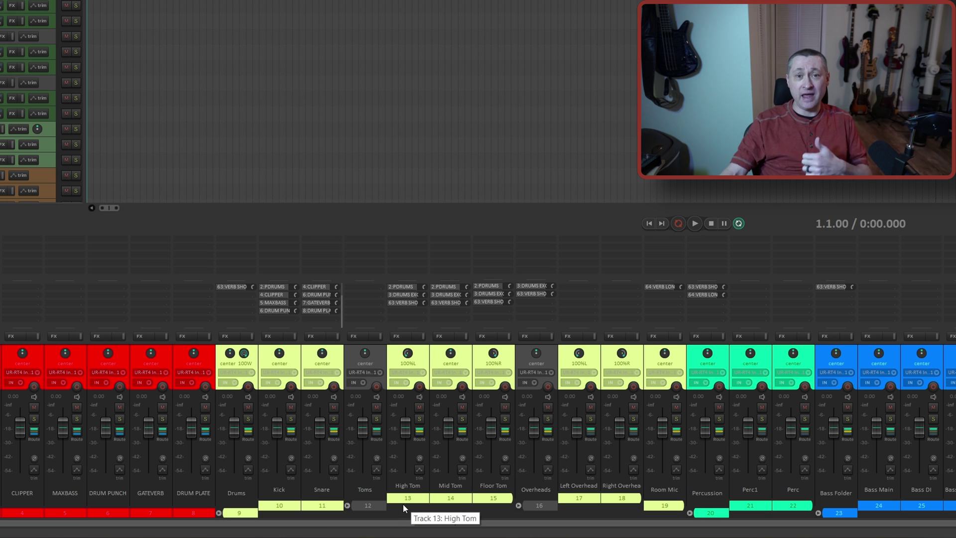
Duplicate the Snare track in the drum folder.
click(336, 361)
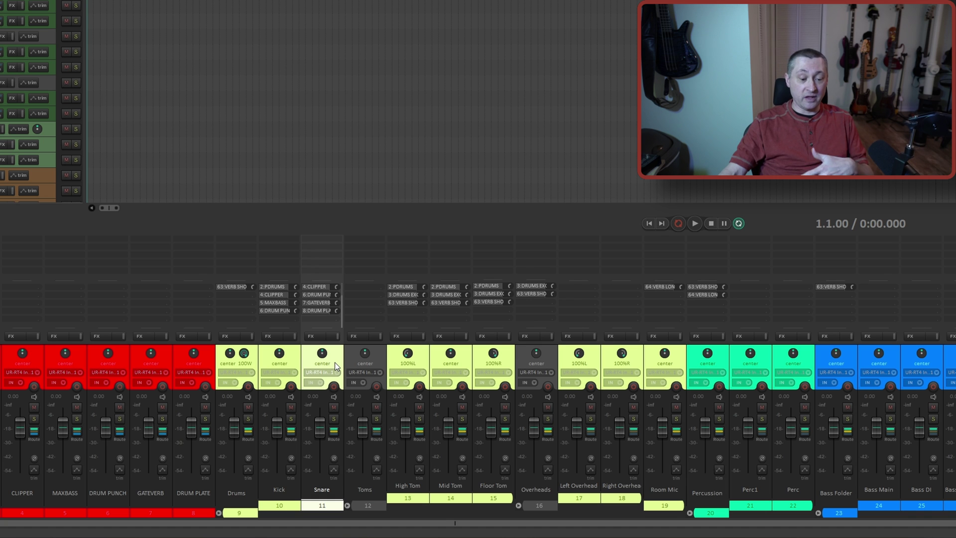
right_click(335, 363)
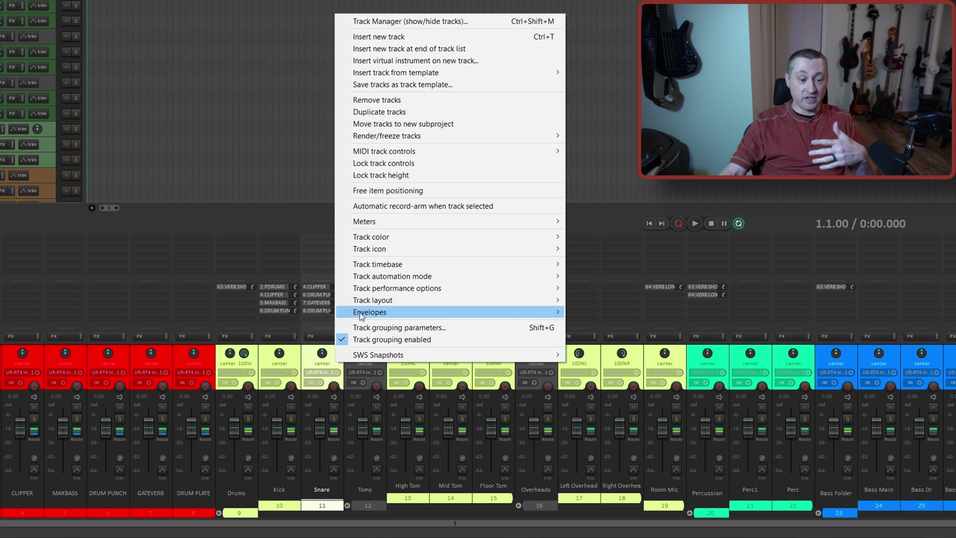
click(396, 113)
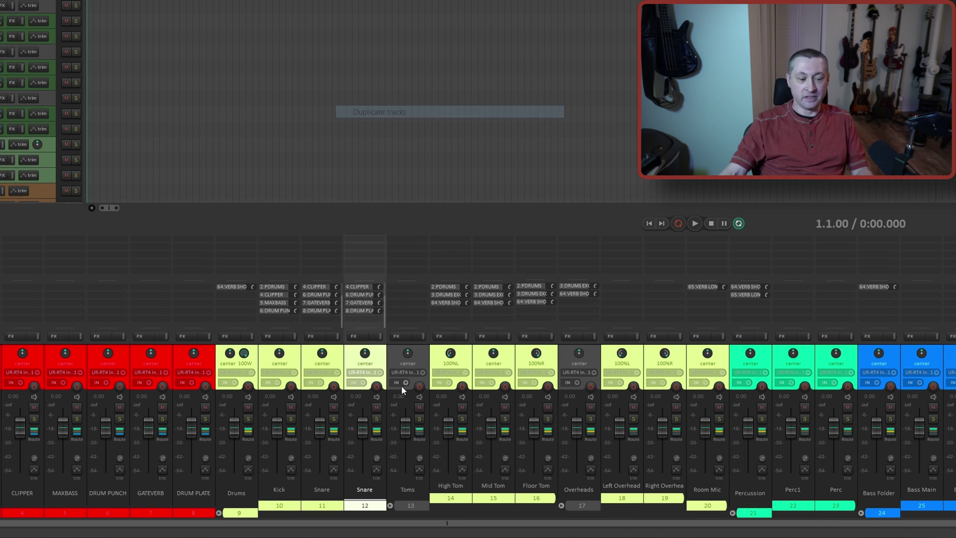
Rename the original snare track Snare Top and its duplicate Snare Bottom.
double_click(322, 491)
text(Snare Top)
key(Tab)
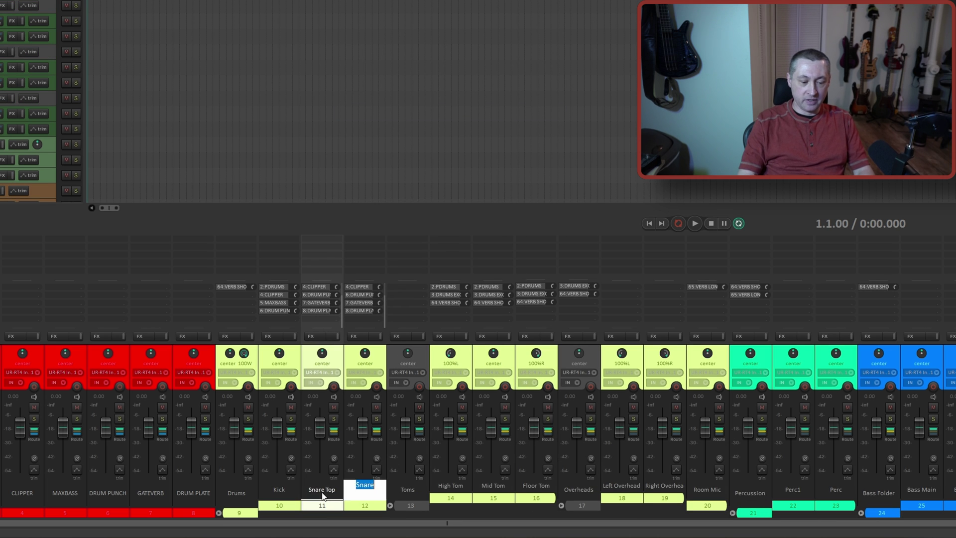
text(Snare Bottom)
key(Return)
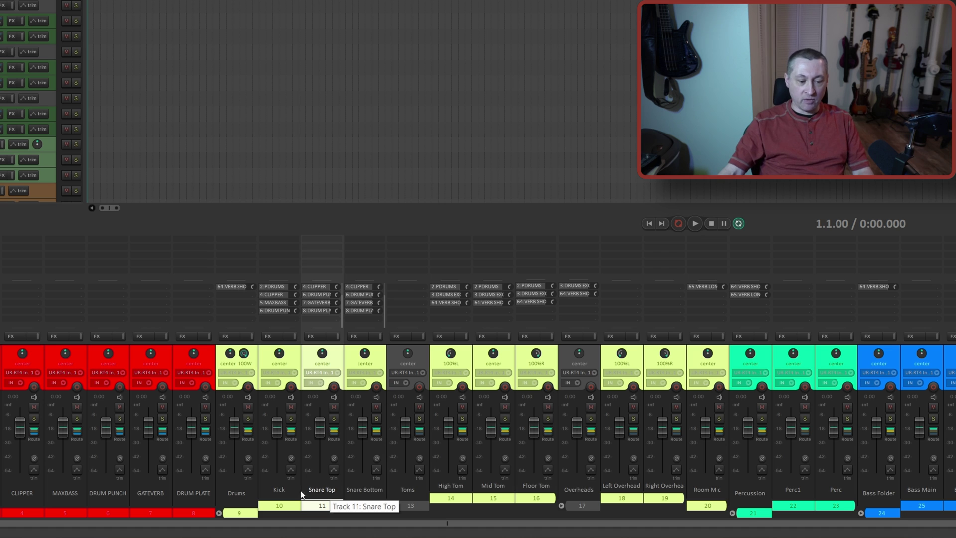
Insert a new track directly after Kick in the drum folder and name it Snare.
click(294, 356)
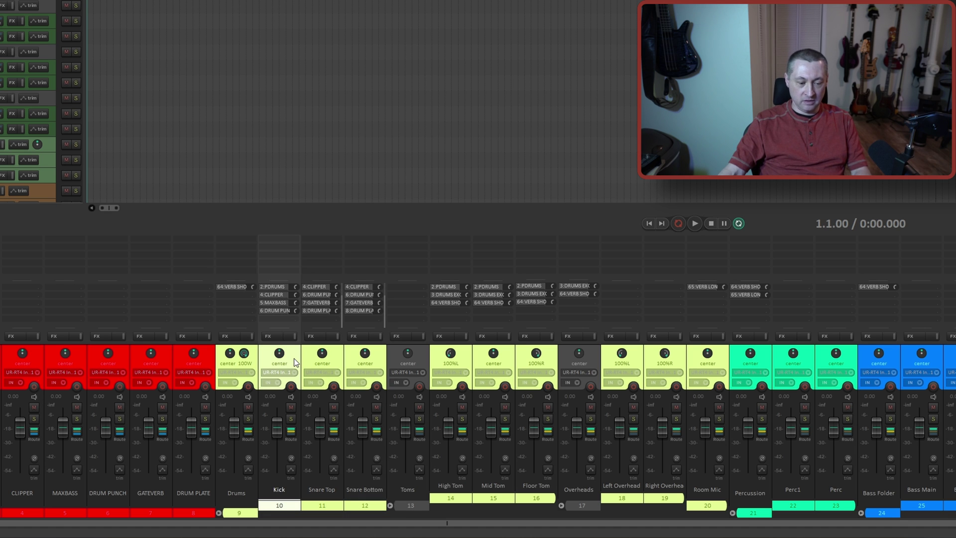
key(ctrl+t)
double_click(324, 489)
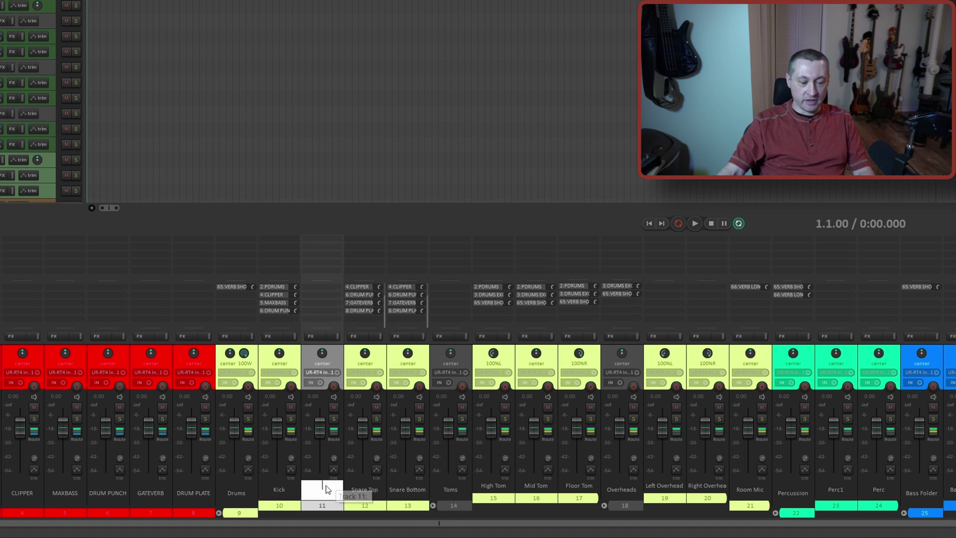
text(Snare)
Nest the Snare Top and Snare Bottom tracks inside the Snare track so it becomes their folder.
click(380, 360)
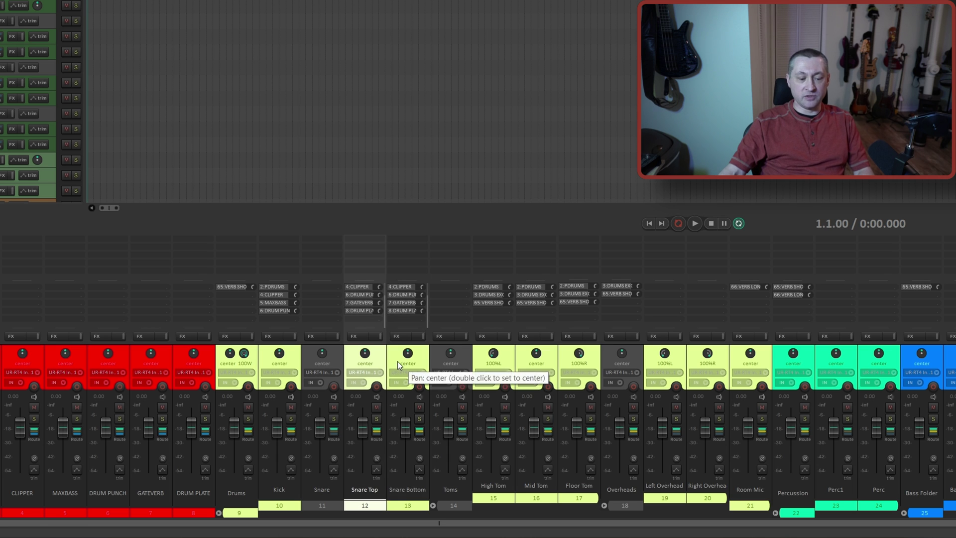
ctrl+click(402, 360)
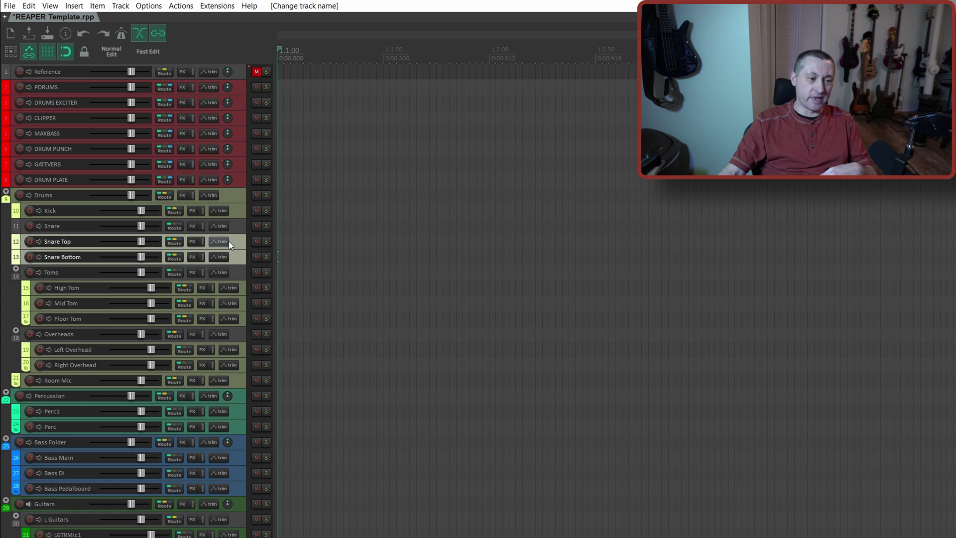
drag(238, 241, 235, 225)
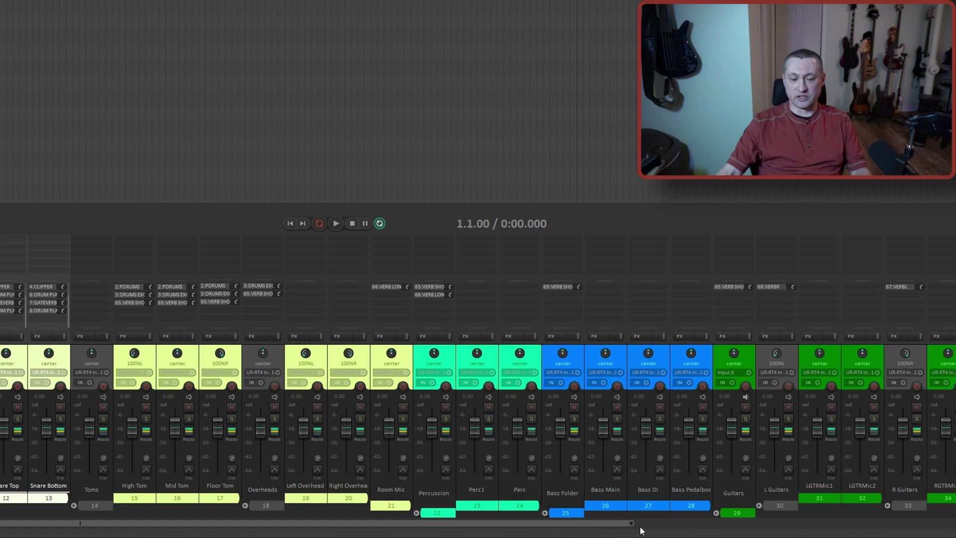
Examine the mixer's colored track groups from the drums through percussion, bass, guitars, guitar solos, keys and the two singers' vocal folders.
scroll(678, 498, right, 3)
scroll(507, 483, right, 3)
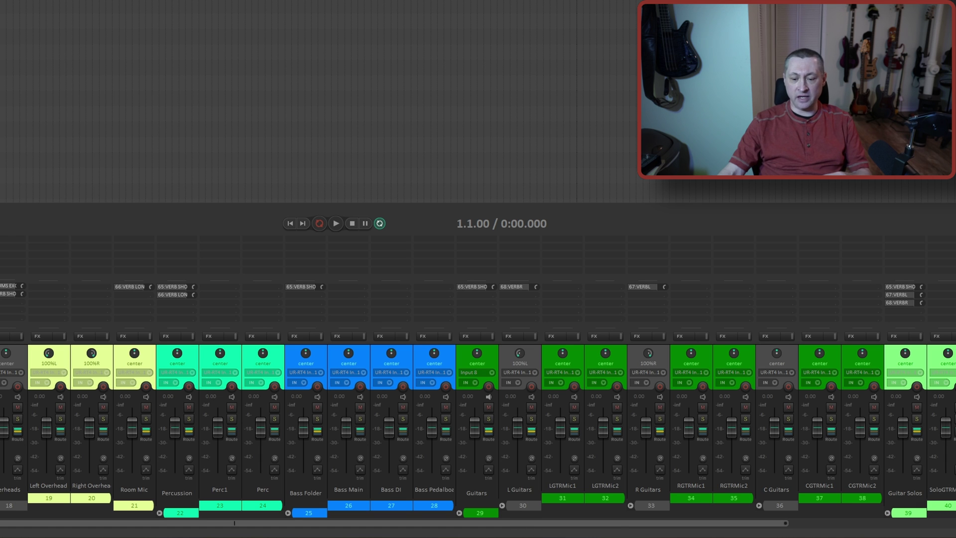
scroll(617, 510, right, 4)
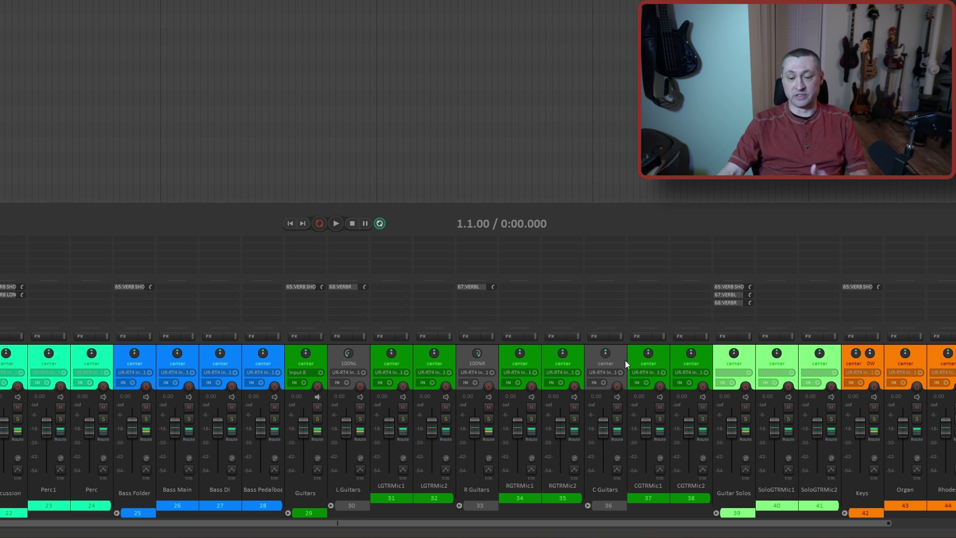
scroll(595, 466, right, 3)
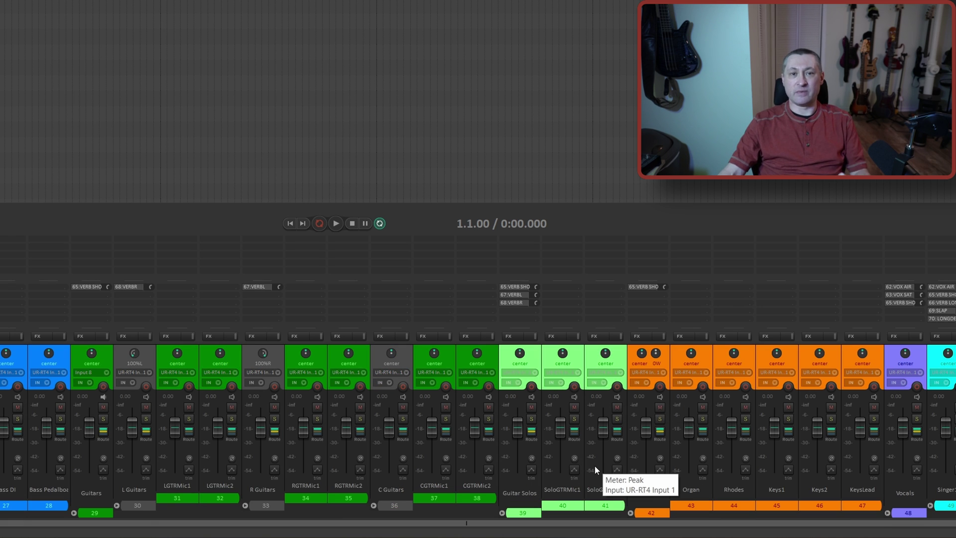
scroll(595, 465, right, 1)
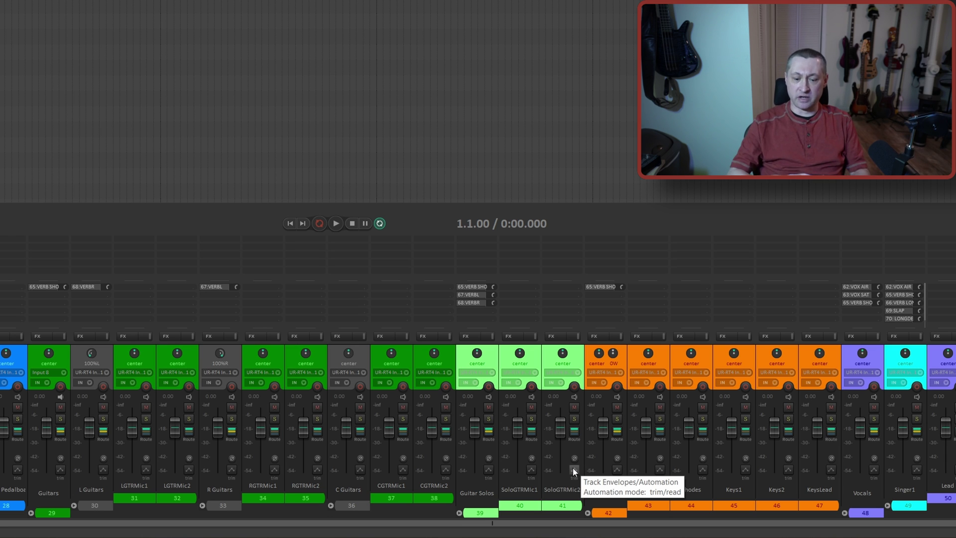
scroll(572, 433, right, 1)
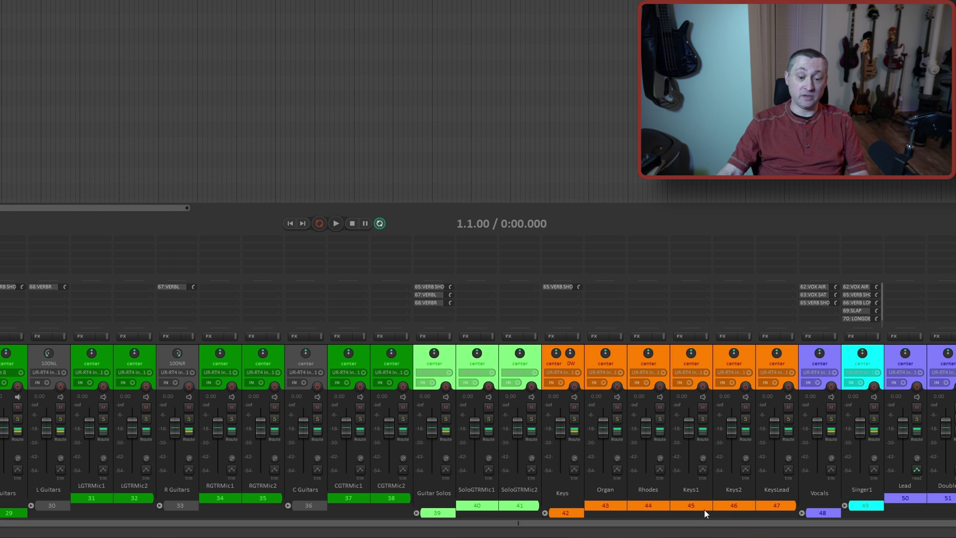
scroll(692, 522, right, 2)
scroll(692, 522, right, 2)
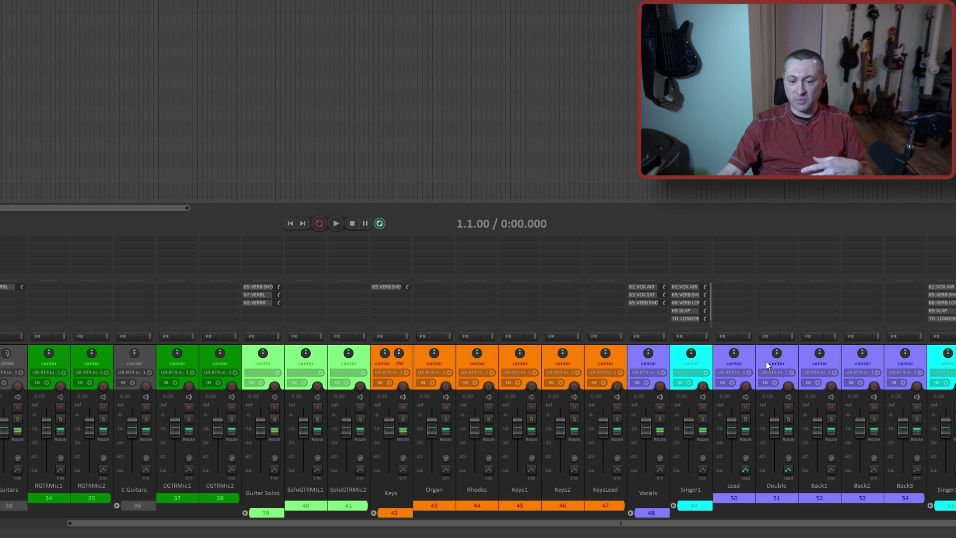
scroll(835, 444, right, 5)
scroll(697, 464, right, 2)
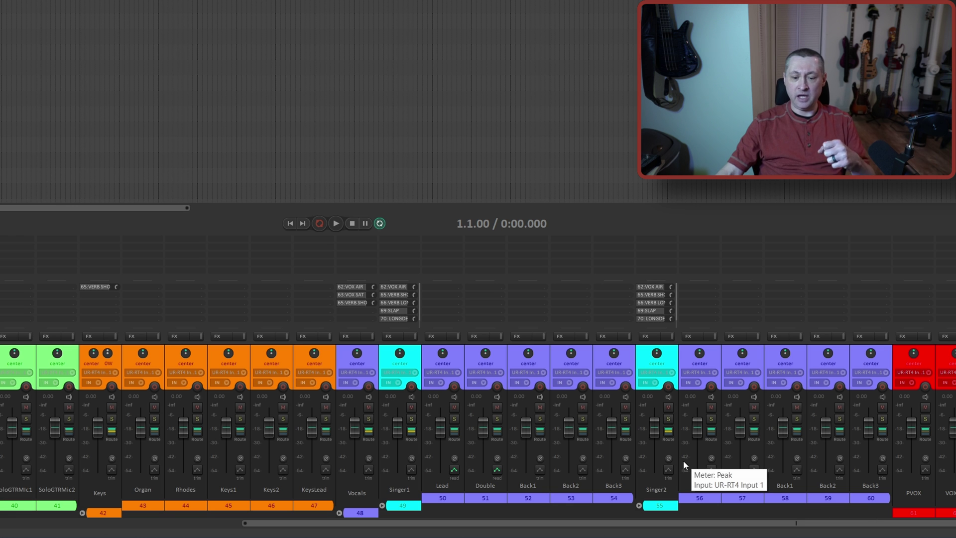
Copy the Snare Top track's sends, including PDRUMS, DRUMS EXCITER, CLIPPER, DRUM PUNCH and GATEVERB, to the Snare folder track.
scroll(458, 398, left, 15)
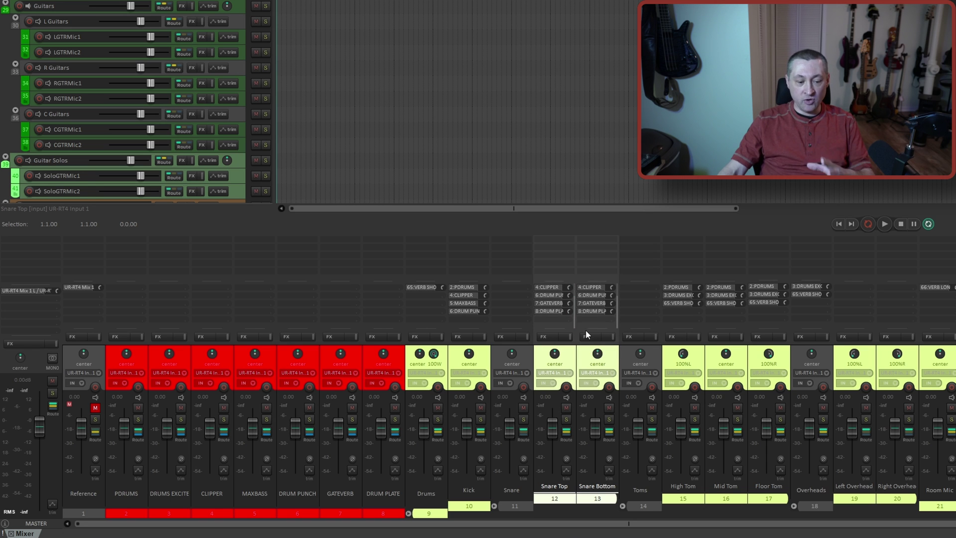
mouse_move(529, 294)
mouse_down()
mouse_move(513, 287)
mouse_move(520, 302)
mouse_up()
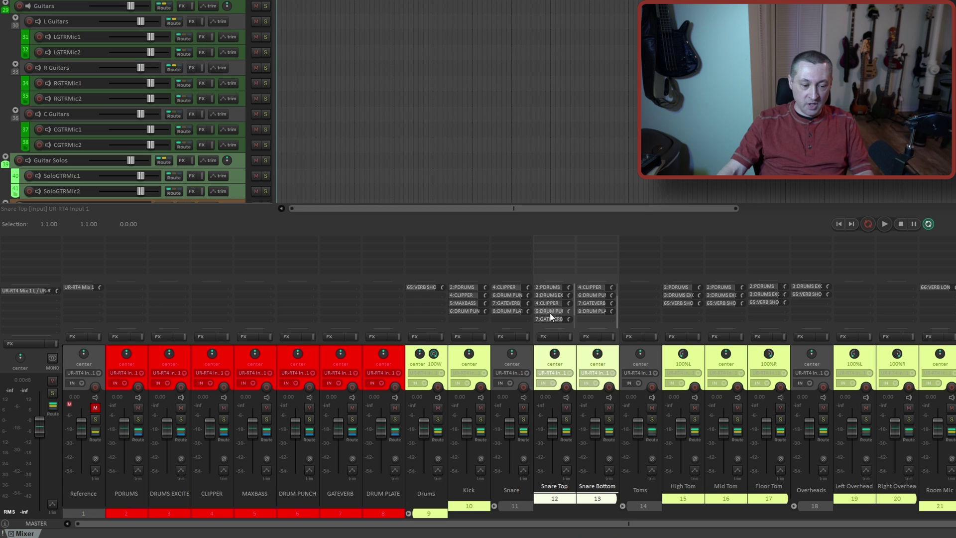
drag(552, 284, 516, 309)
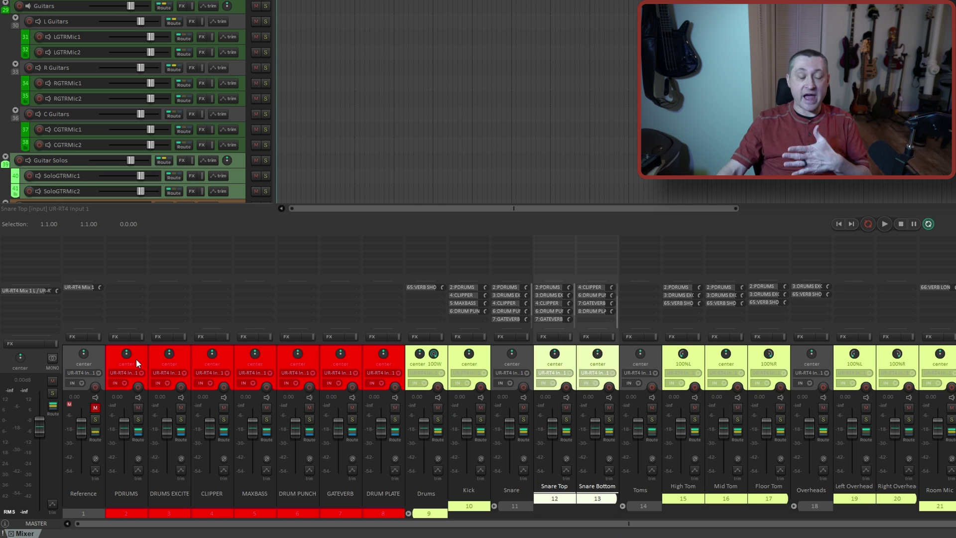
mouse_move(139, 353)
mouse_down()
mouse_move(404, 374)
mouse_move(300, 355)
mouse_move(121, 353)
mouse_up()
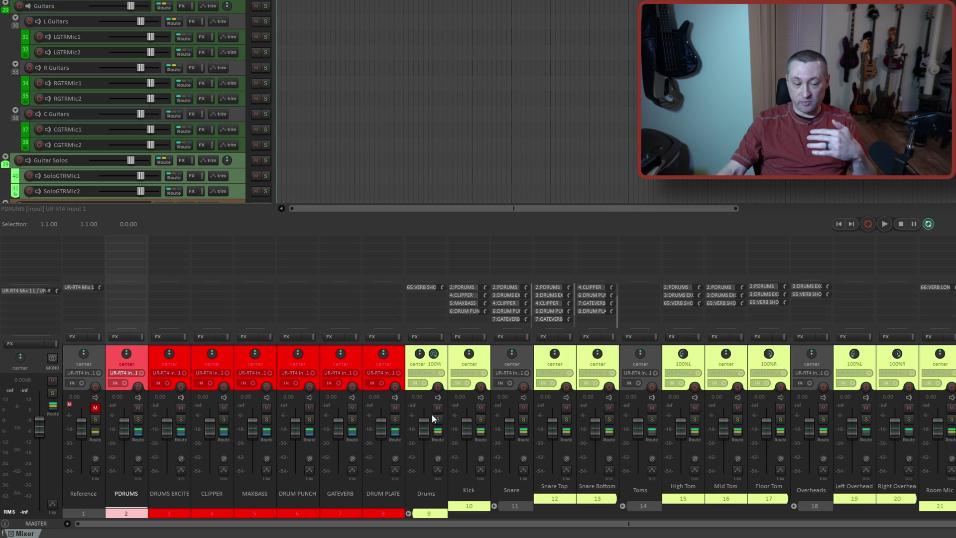
Remove all sends from the individual Snare Top and Snare Bottom tracks.
alt+click(555, 288)
alt+click(556, 288)
alt+click(555, 287)
alt+click(556, 287)
alt+click(556, 287)
alt+click(556, 287)
alt+click(603, 289)
alt+click(603, 290)
alt+click(602, 290)
alt+click(600, 290)
alt+click(599, 291)
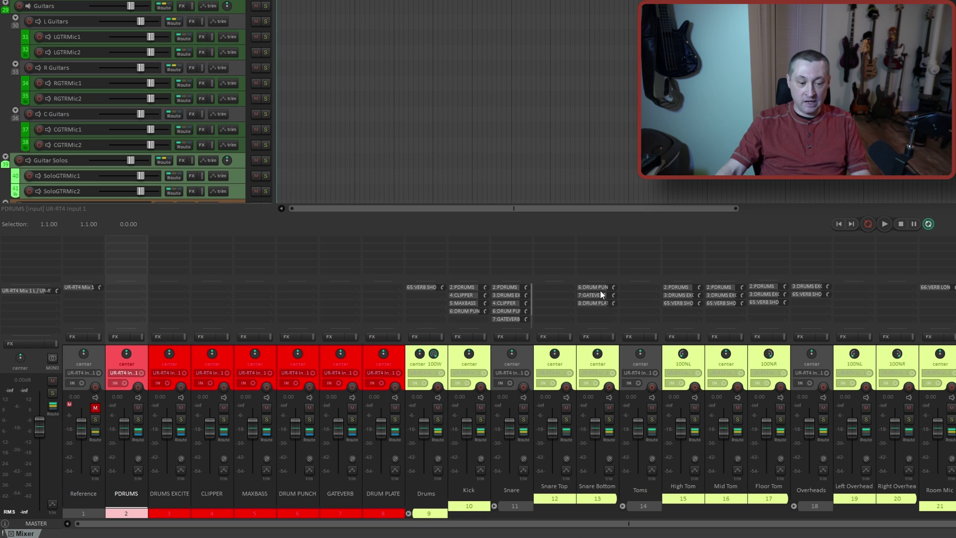
Move the PDRUMS, DRUMS EXCITER and VERB SHORT sends from the High Tom track to the Toms folder.
click(686, 284)
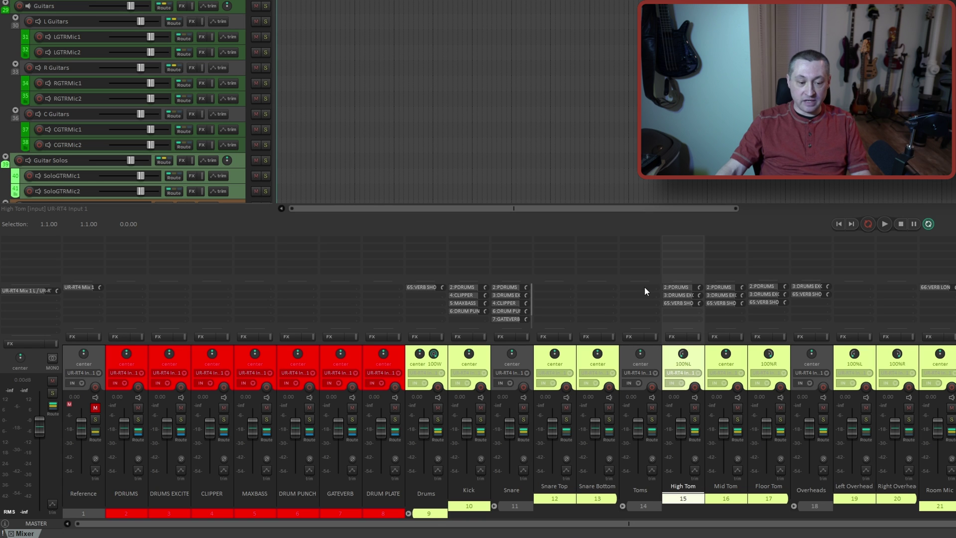
drag(628, 299, 626, 301)
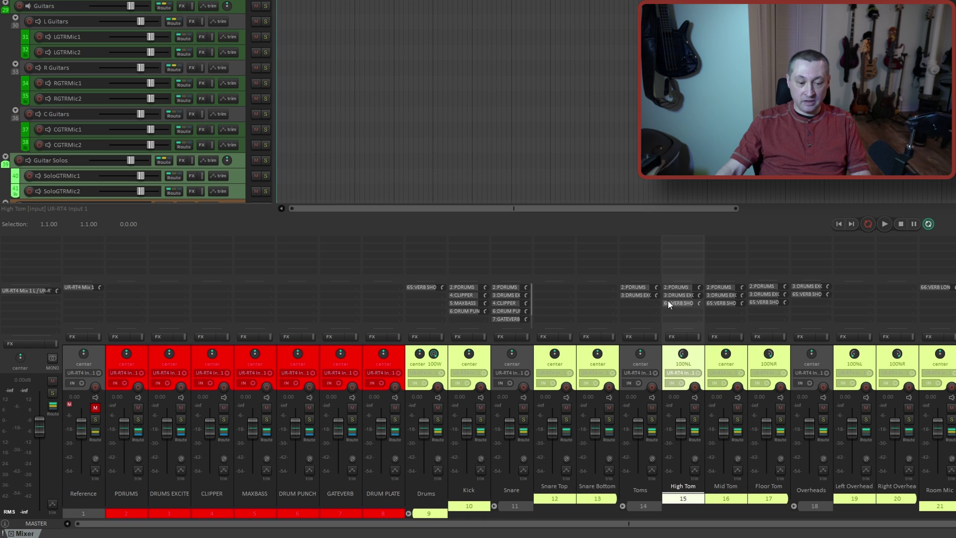
alt+click(687, 288)
alt+click(687, 288)
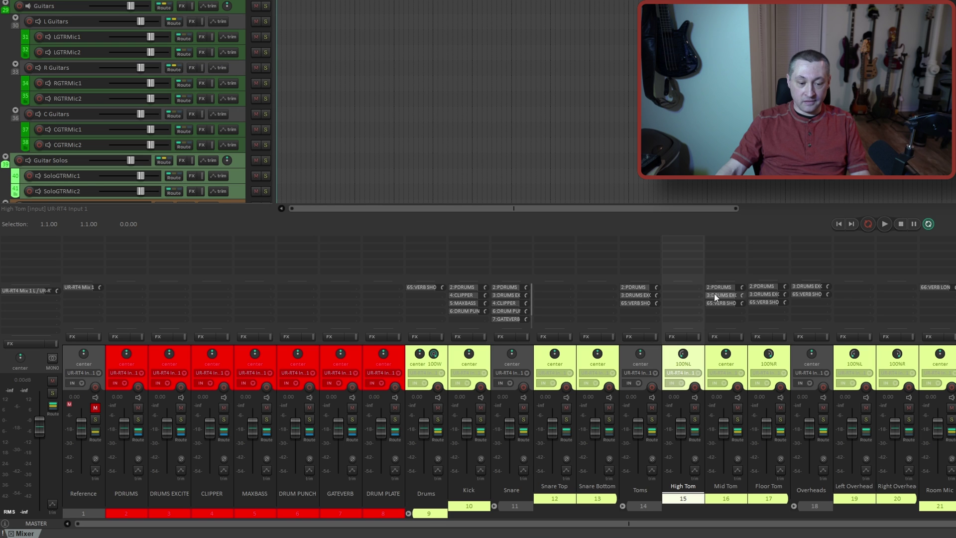
Remove all sends from the Mid Tom and Floor Tom tracks.
alt+click(771, 286)
alt+click(768, 285)
alt+click(766, 286)
alt+click(716, 288)
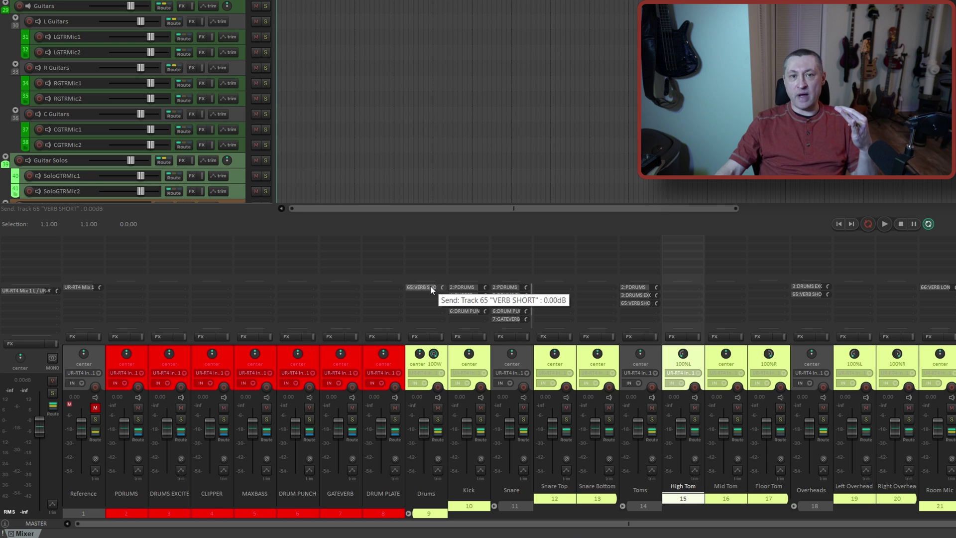
Examine the sends and folder structure of the bass, guitar, keys and vocal groups and the red effects tracks from PVOX to EXCITER.
scroll(920, 360, right, 1)
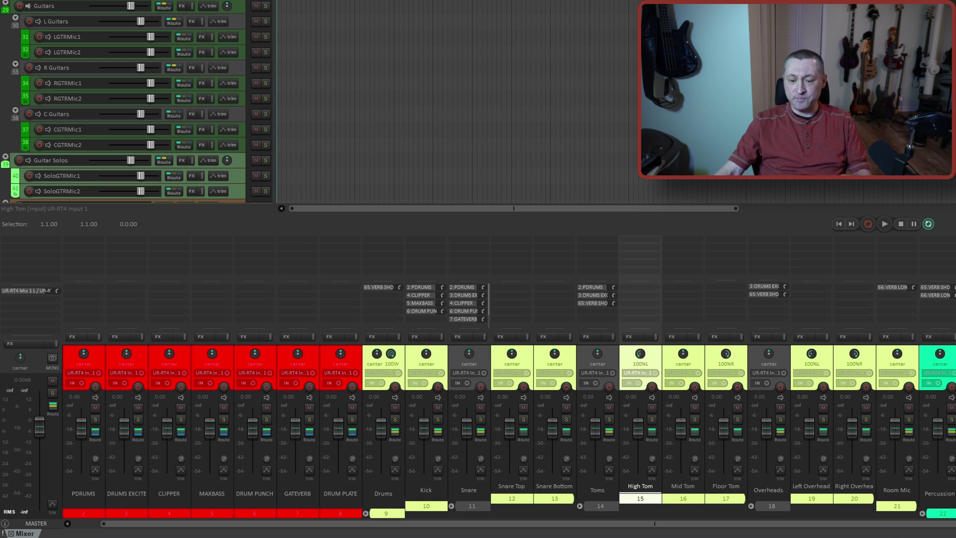
scroll(508, 398, right, 4)
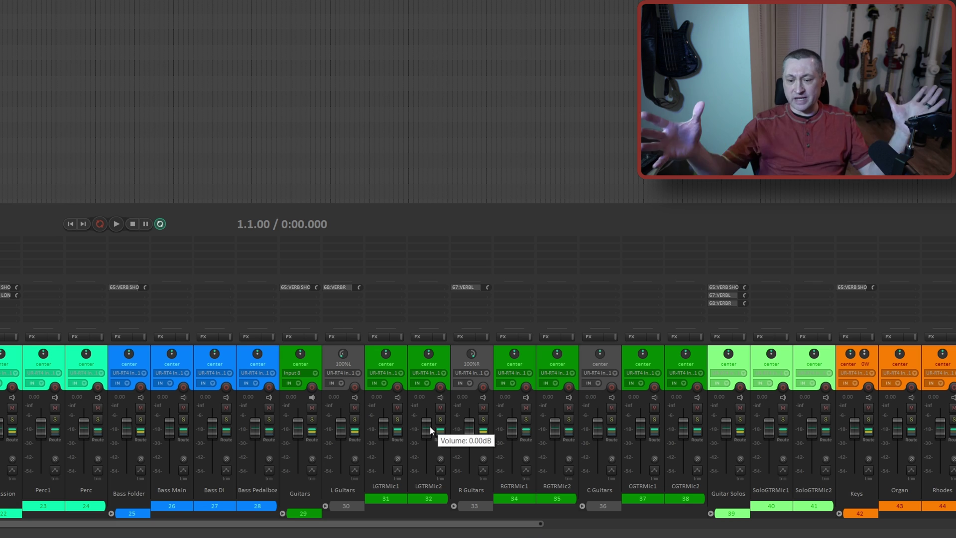
scroll(618, 441, right, 10)
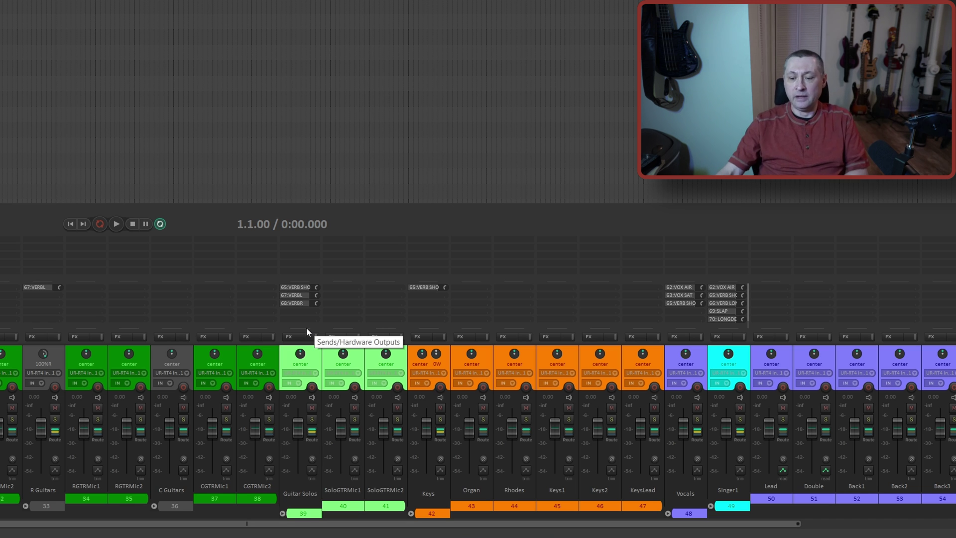
scroll(524, 440, right, 7)
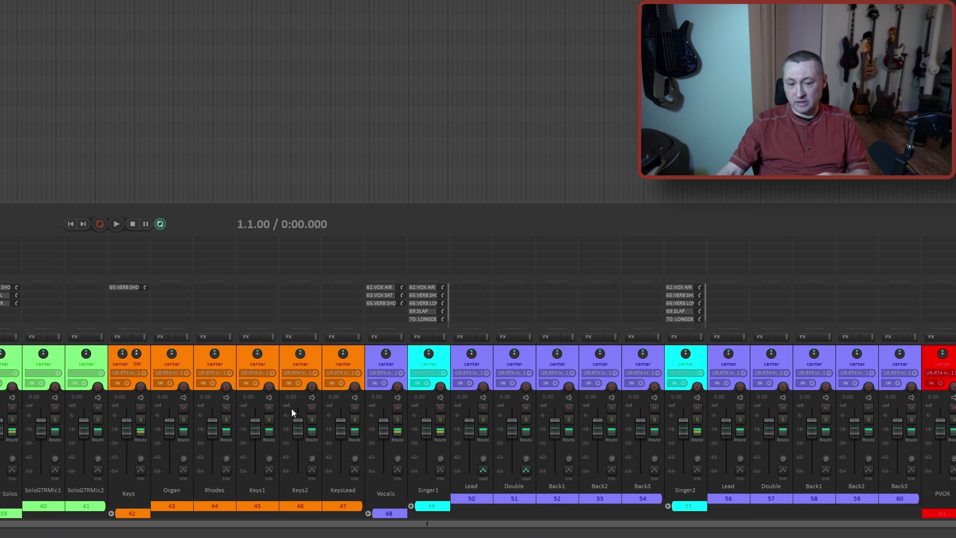
scroll(296, 409, right, 3)
scroll(357, 428, right, 1)
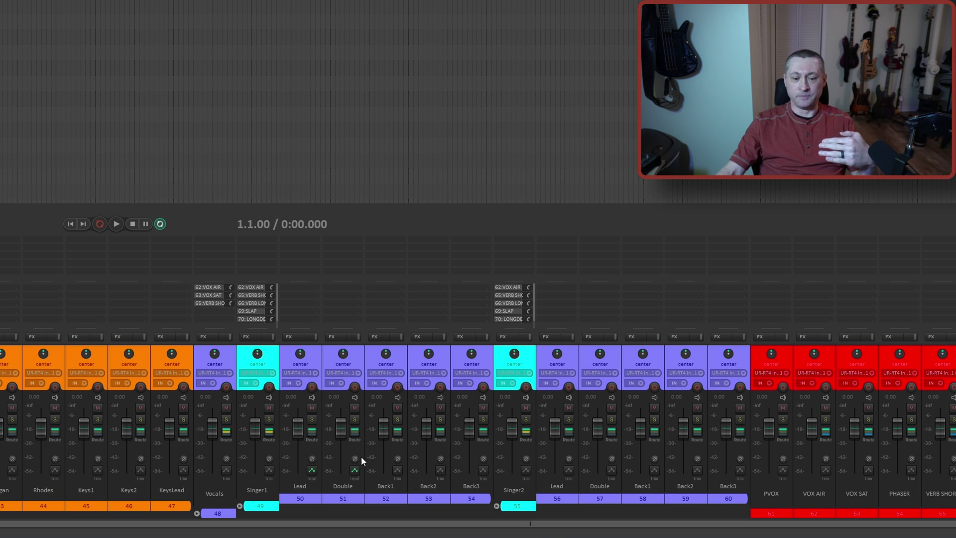
mouse_move(294, 459)
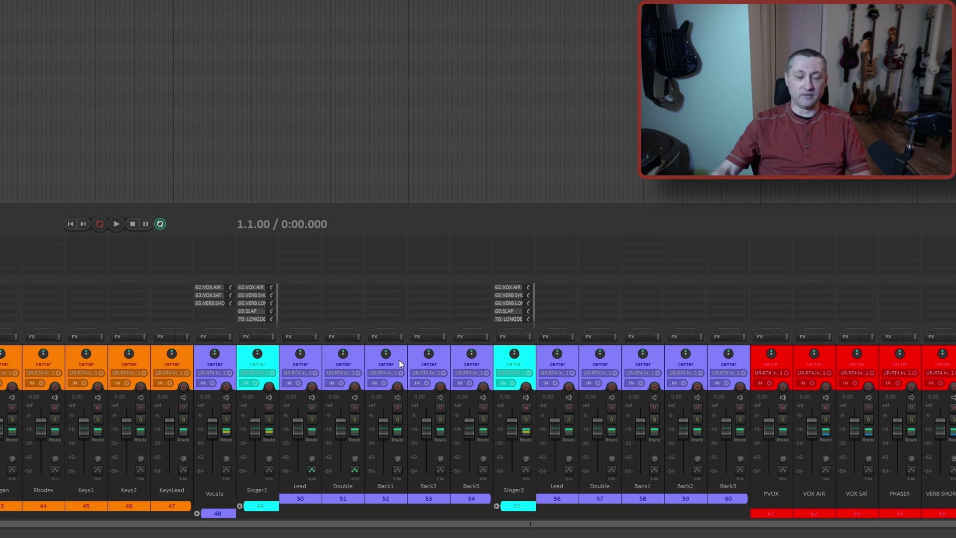
scroll(398, 360, right, 5)
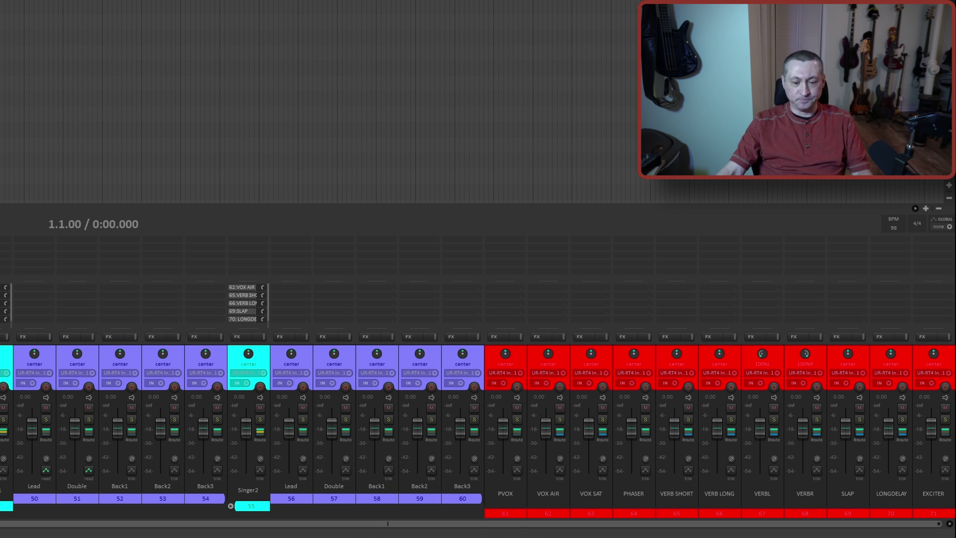
scroll(393, 495, left, 10)
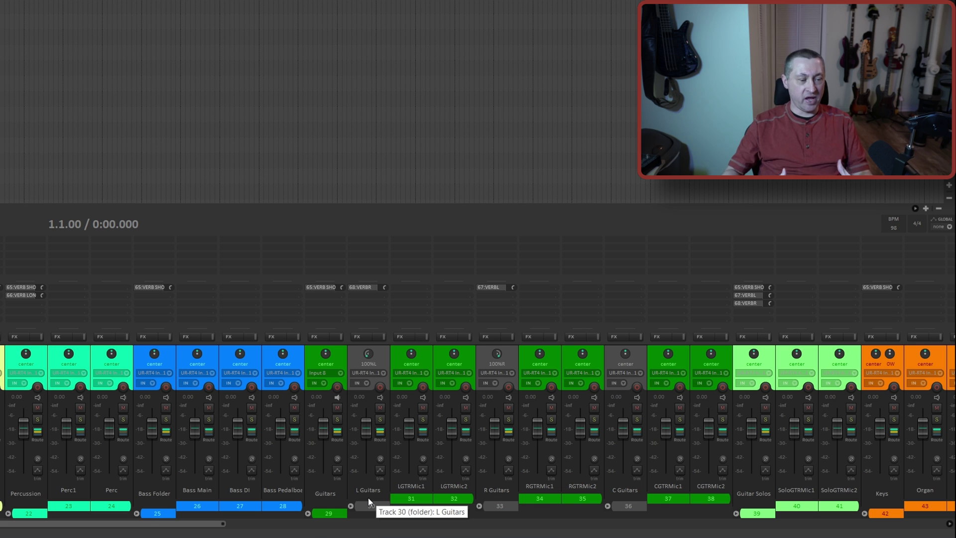
scroll(423, 513, right, 1)
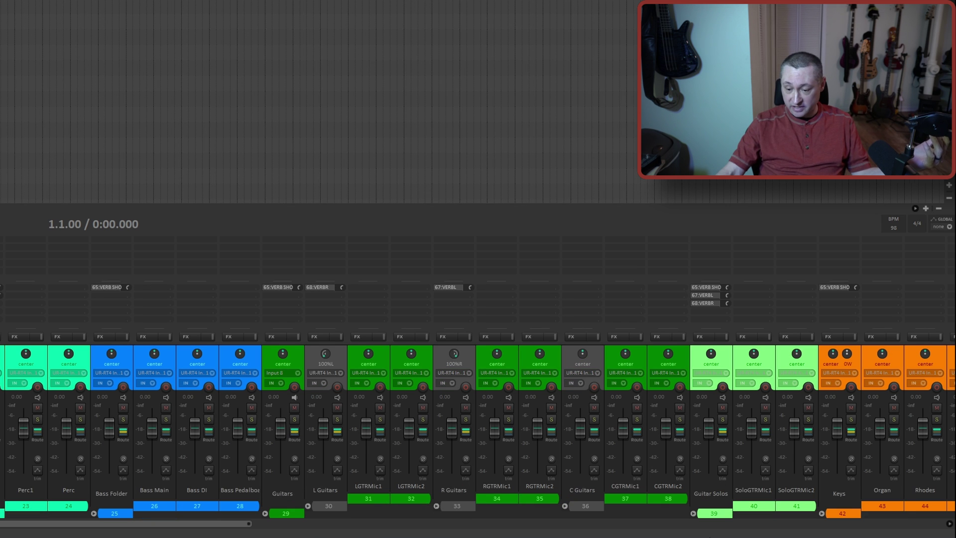
scroll(598, 493, right, 9)
scroll(762, 458, right, 15)
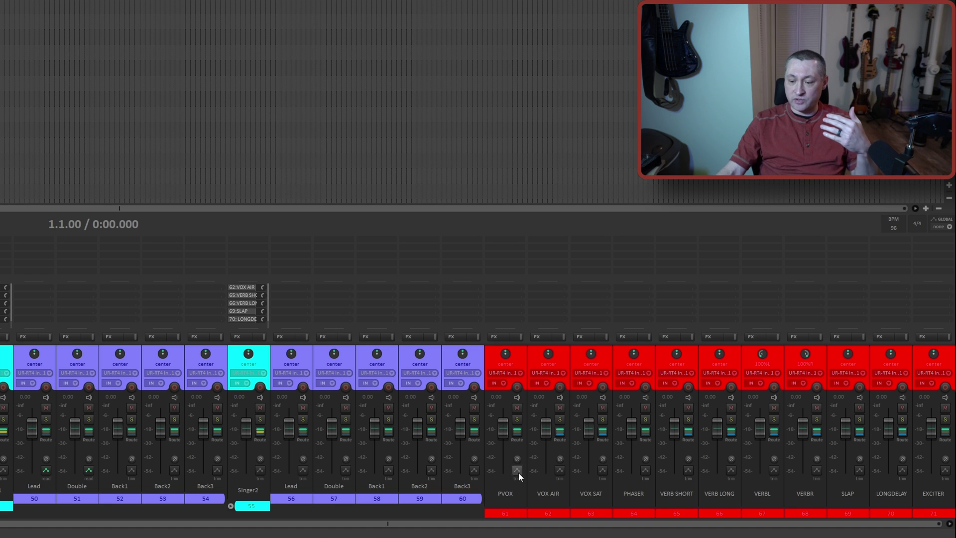
scroll(153, 429, left, 11)
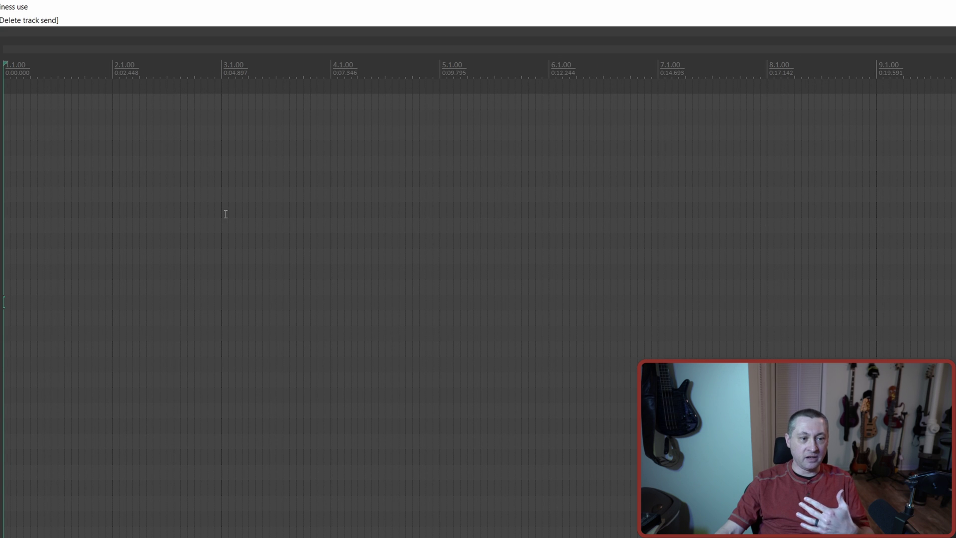
Add a marker on the timeline at the start of measure 2.
scroll(229, 191, up, 2)
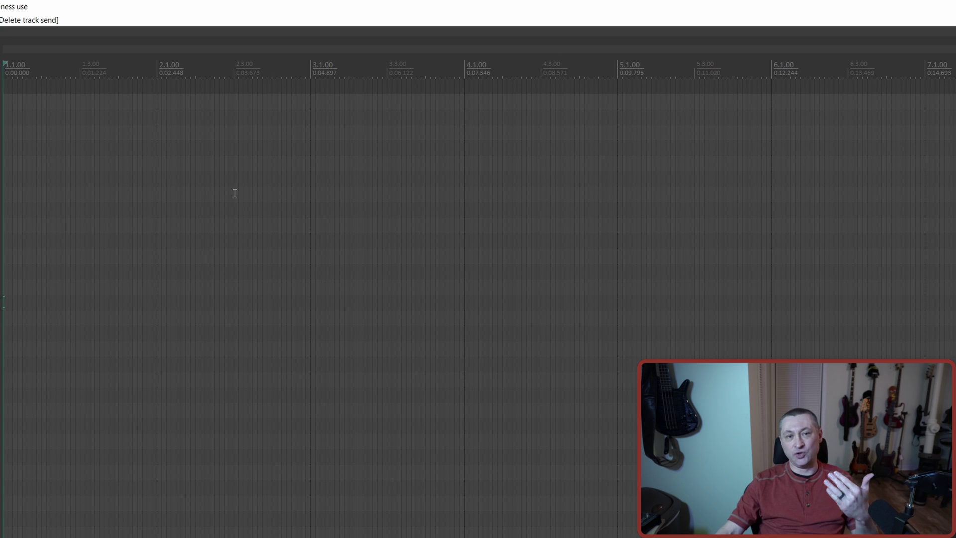
click(154, 63)
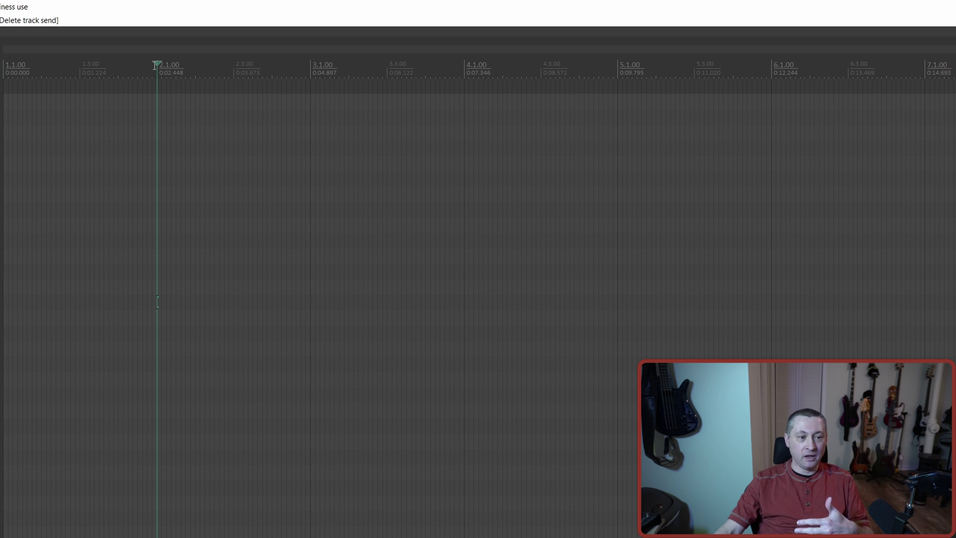
key(m)
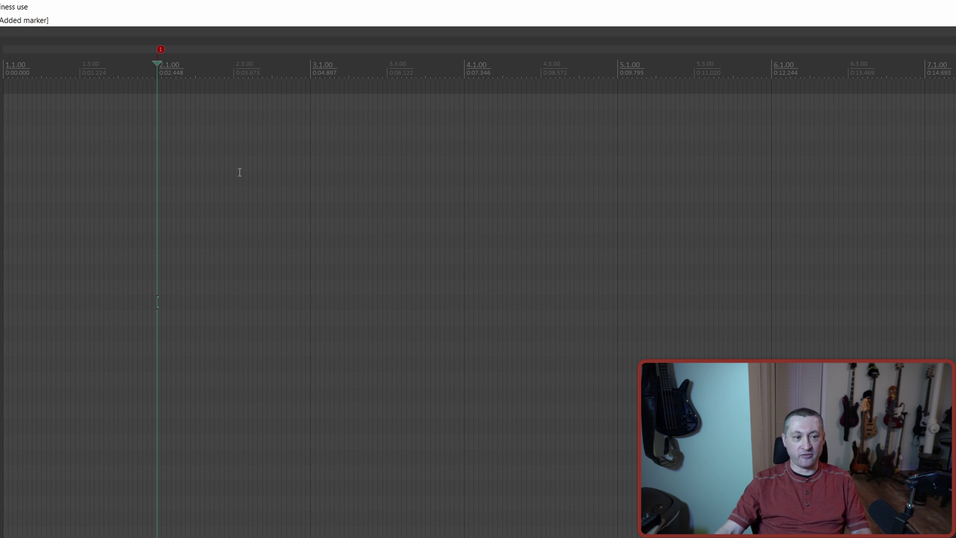
Name the marker at measure 2 "=START".
double_click(160, 50)
text(=STARTR)
key(BackSpace)
click(692, 283)
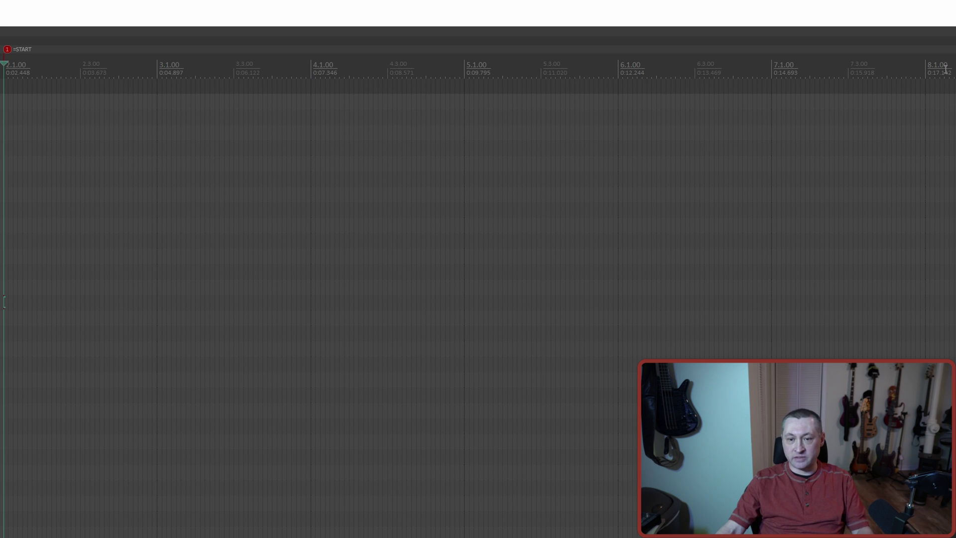
Add a marker at the start of measure 8 and name it "=END".
click(926, 70)
key(m)
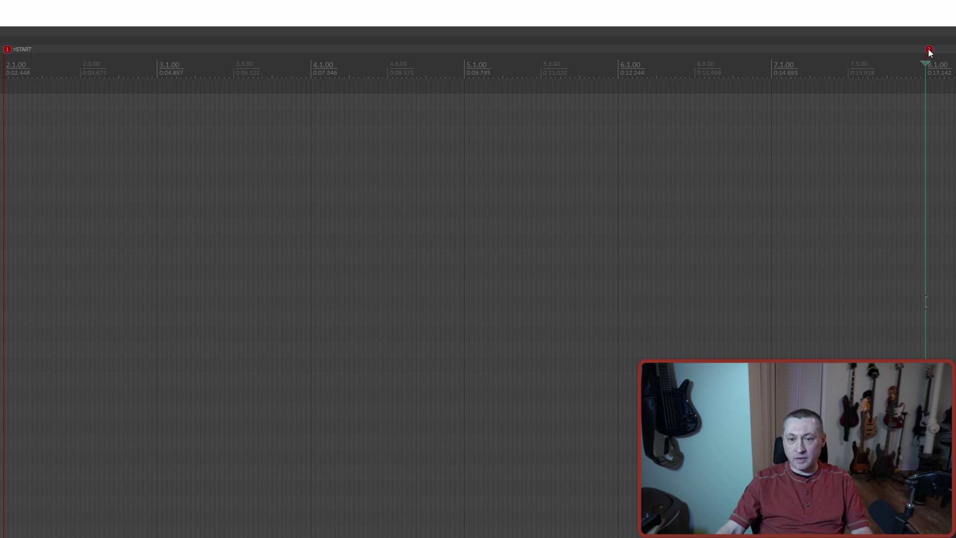
double_click(929, 50)
text(=)
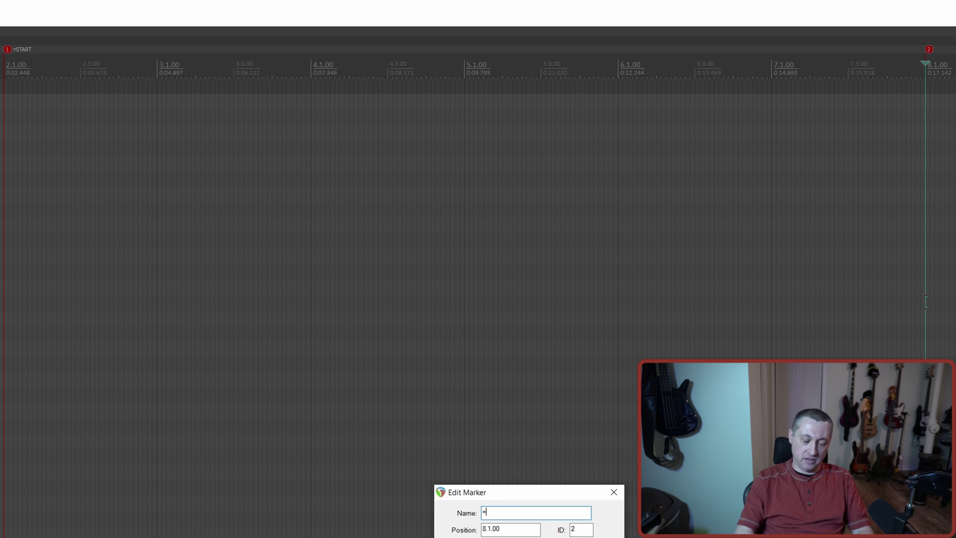
text(END)
key(Return)
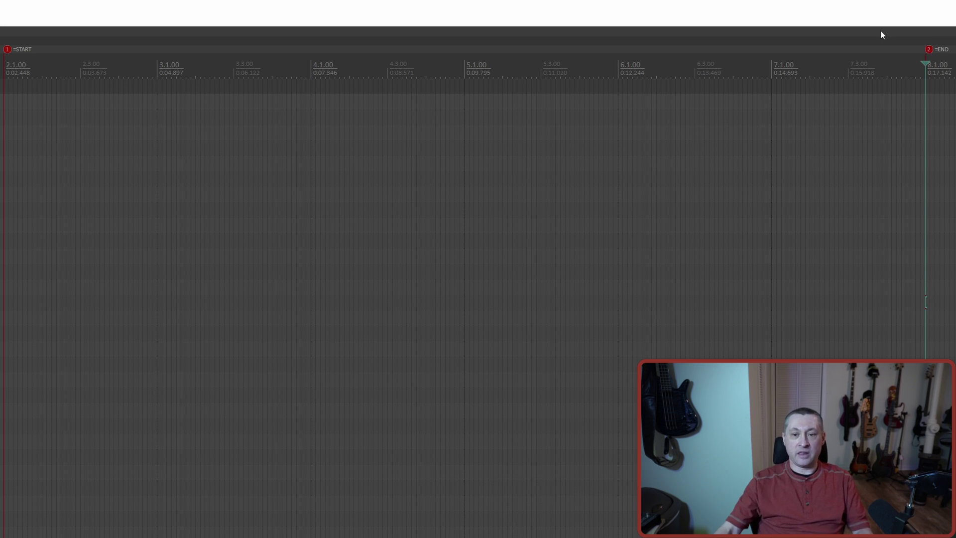
Check the entire-project time bounds in the Render to File settings, and close them without rendering.
click(10, 20)
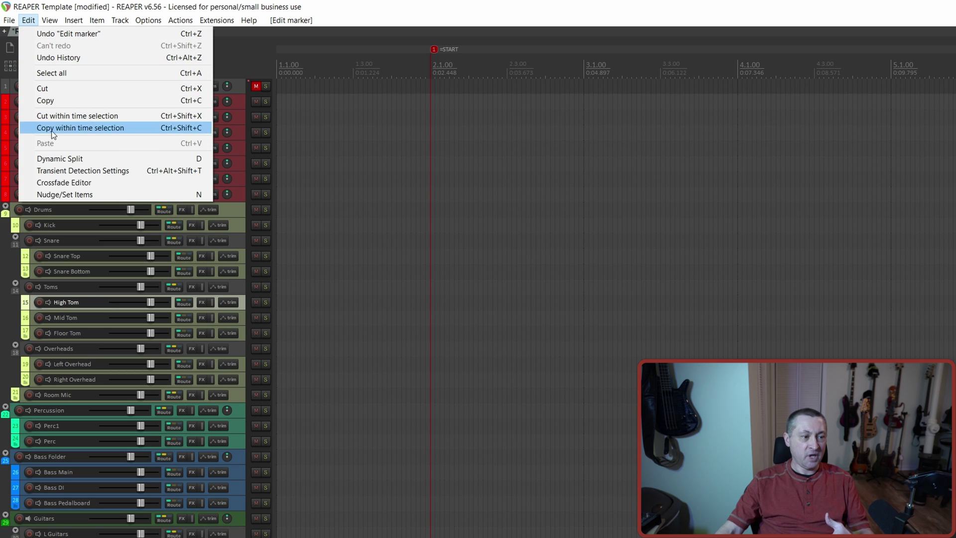
click(33, 191)
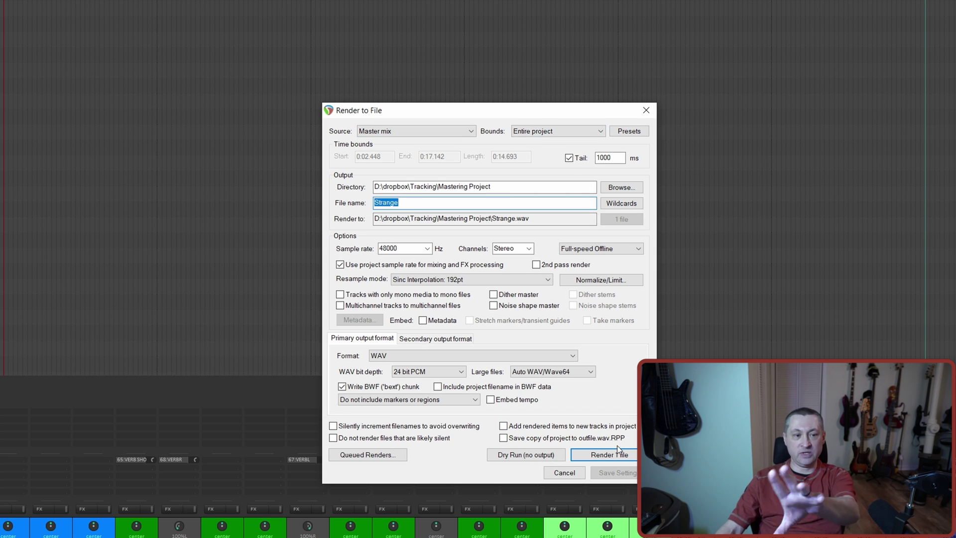
click(564, 472)
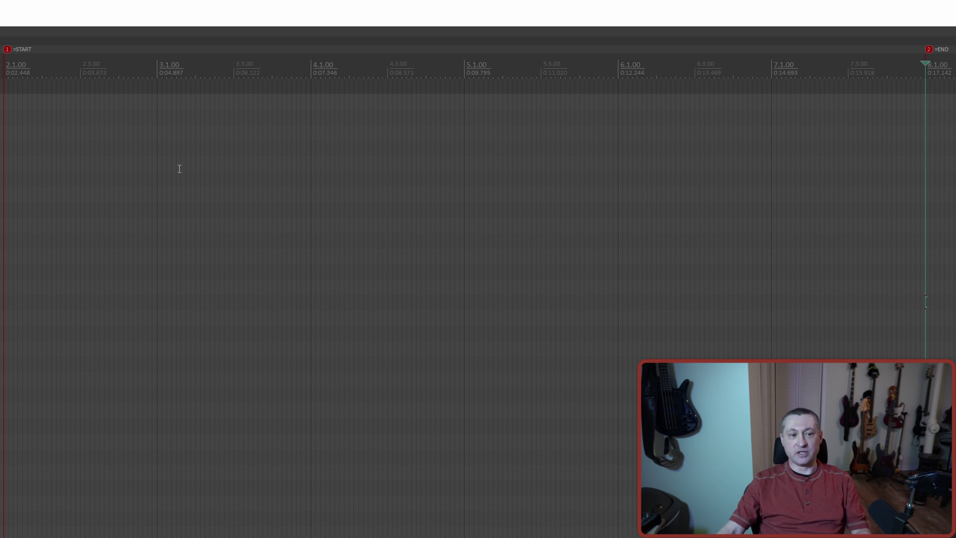
Add markers on the timeline at the starts of measures 3, 4, 5 and 6.
click(157, 65)
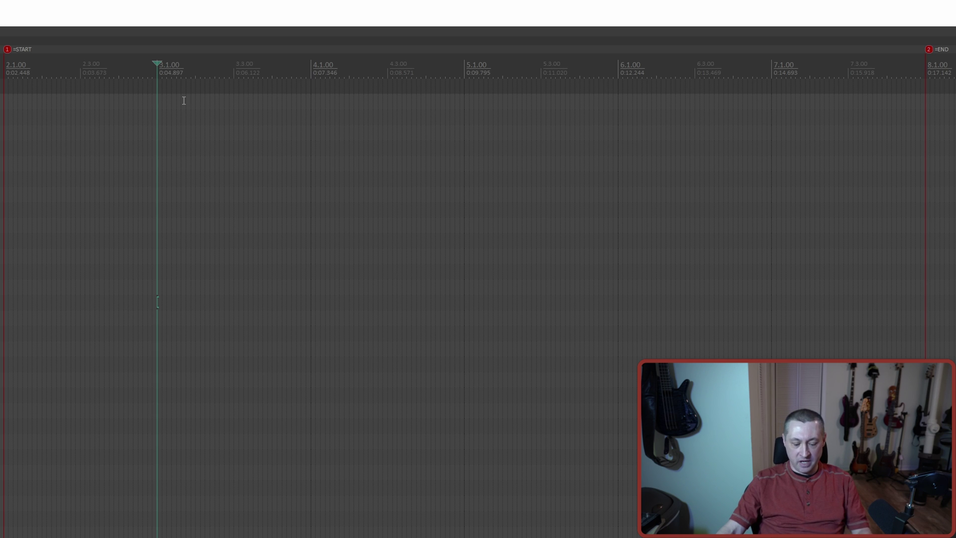
click(313, 71)
click(466, 64)
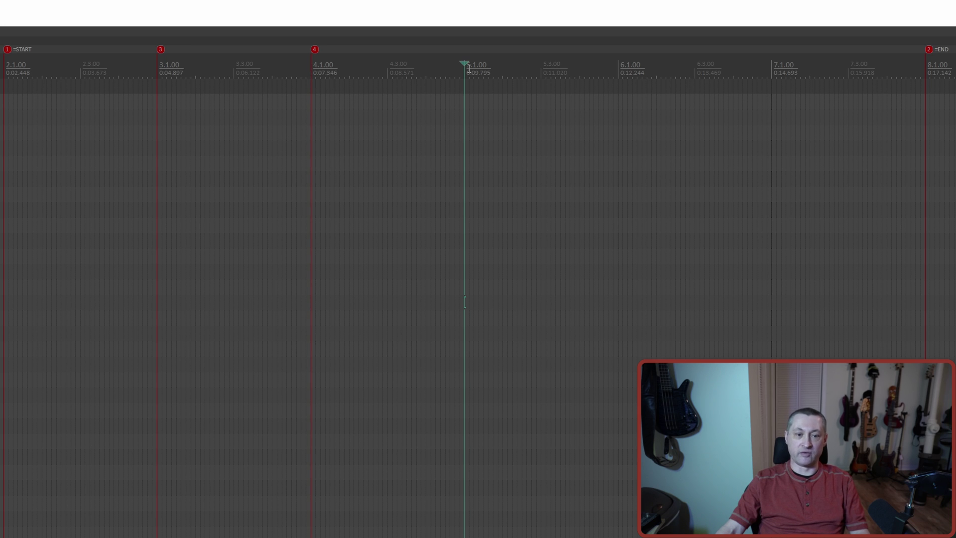
click(621, 85)
key(m)
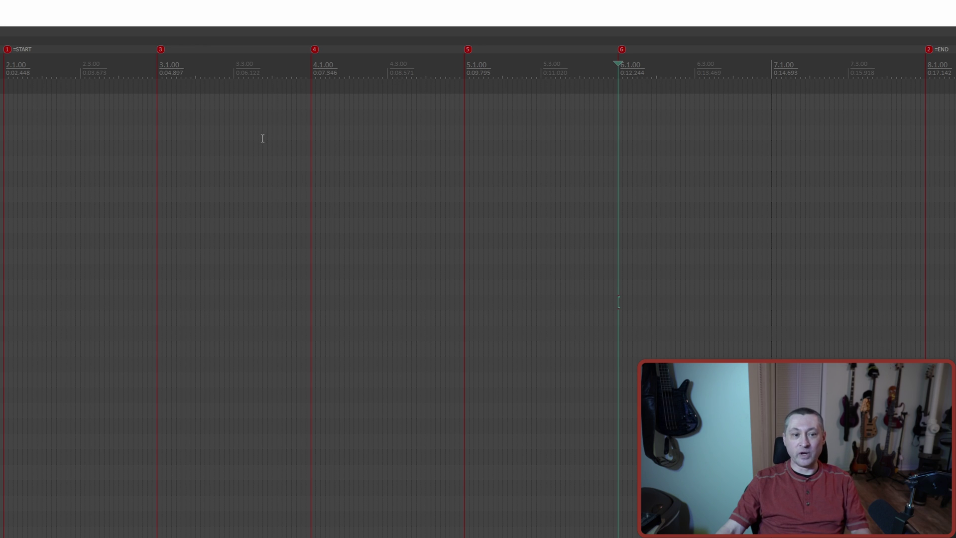
Create a region from a time selection between the markers at measures 3 and 4.
click(206, 64)
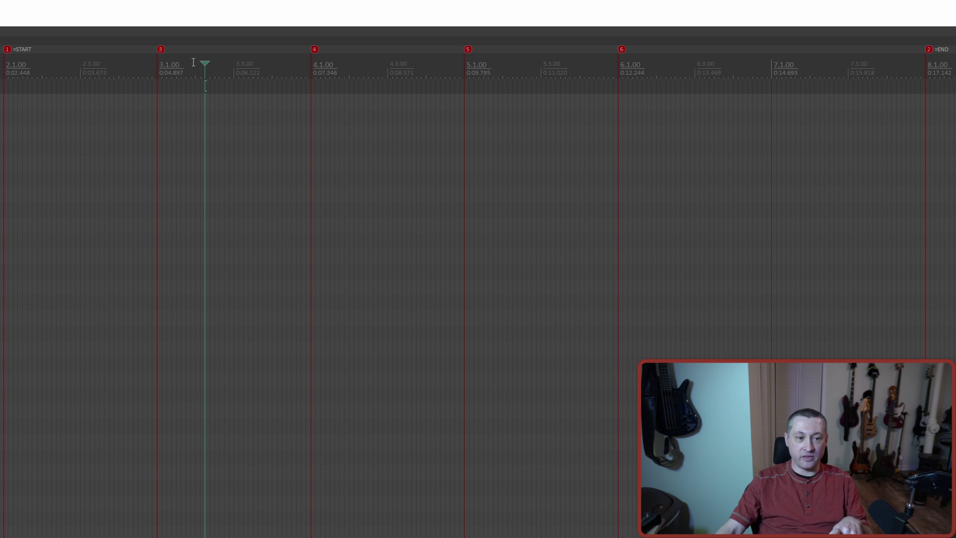
double_click(195, 62)
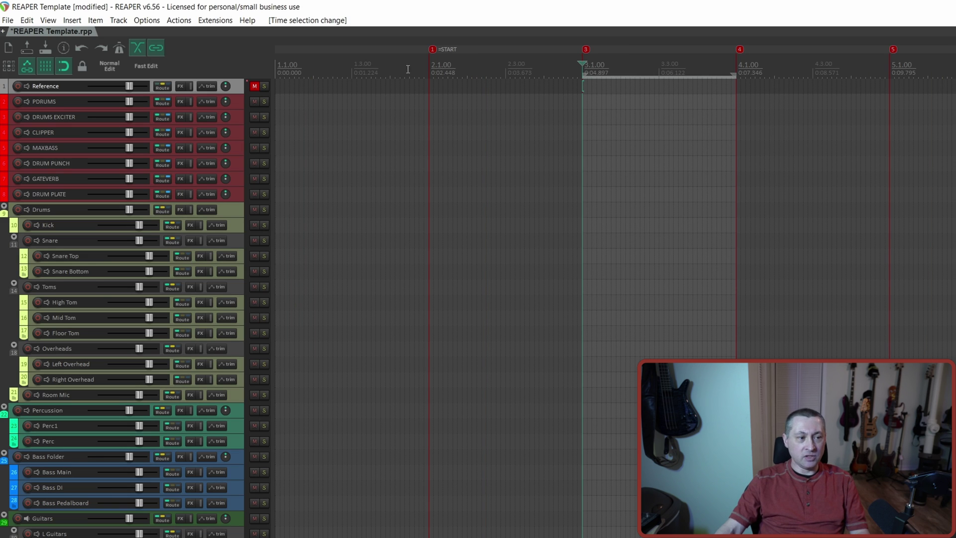
click(73, 20)
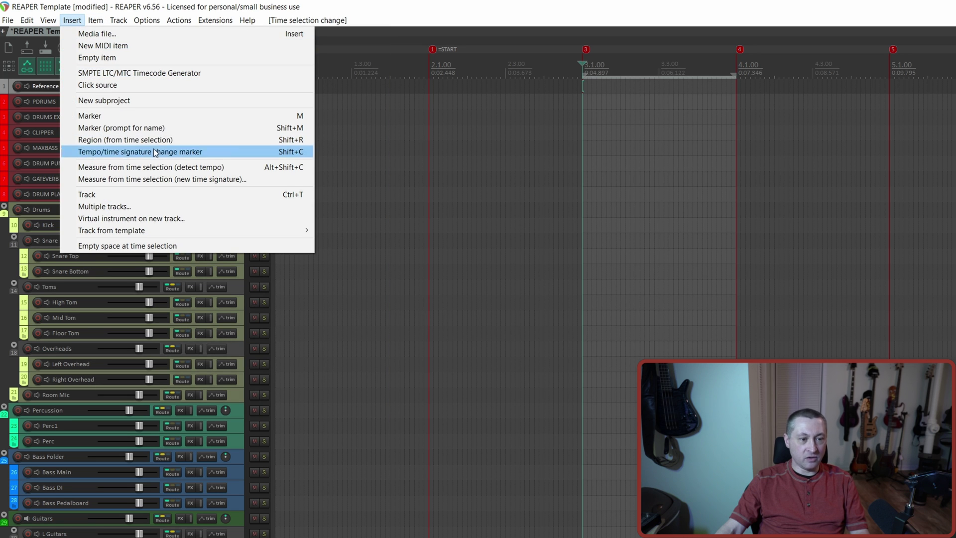
click(624, 56)
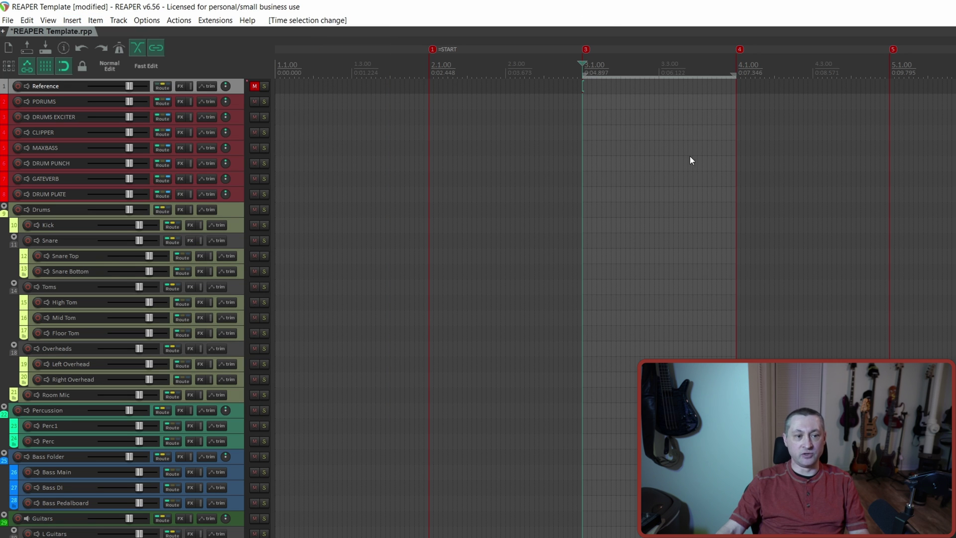
key(shift+r)
Name the region over measure 3 "Verse" and color it blue (0, 128, 255).
right_click(623, 41)
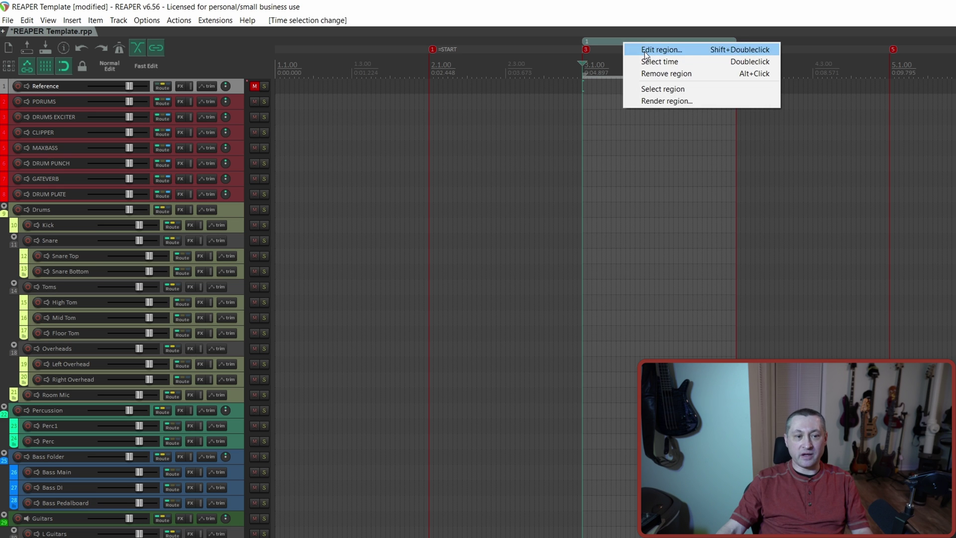
click(647, 49)
text(Verse)
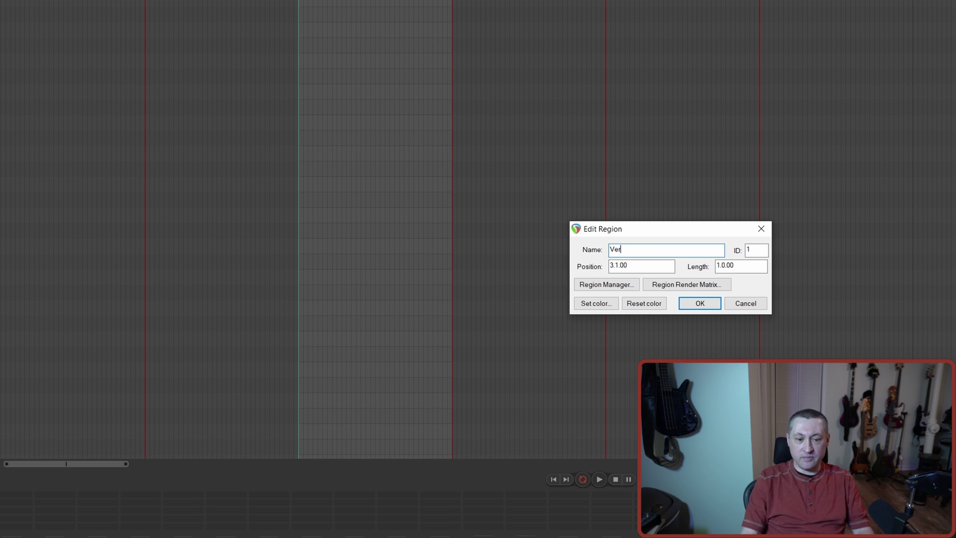
click(597, 303)
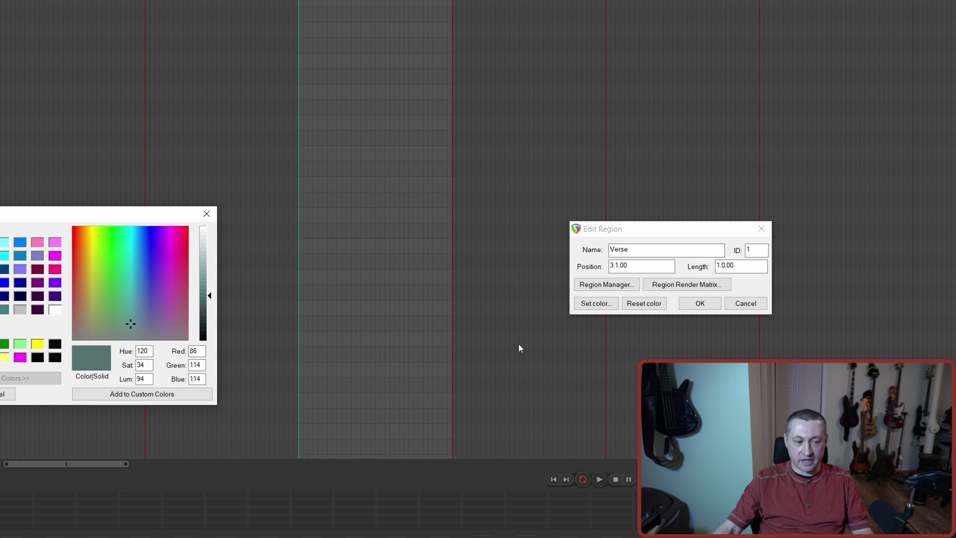
click(21, 243)
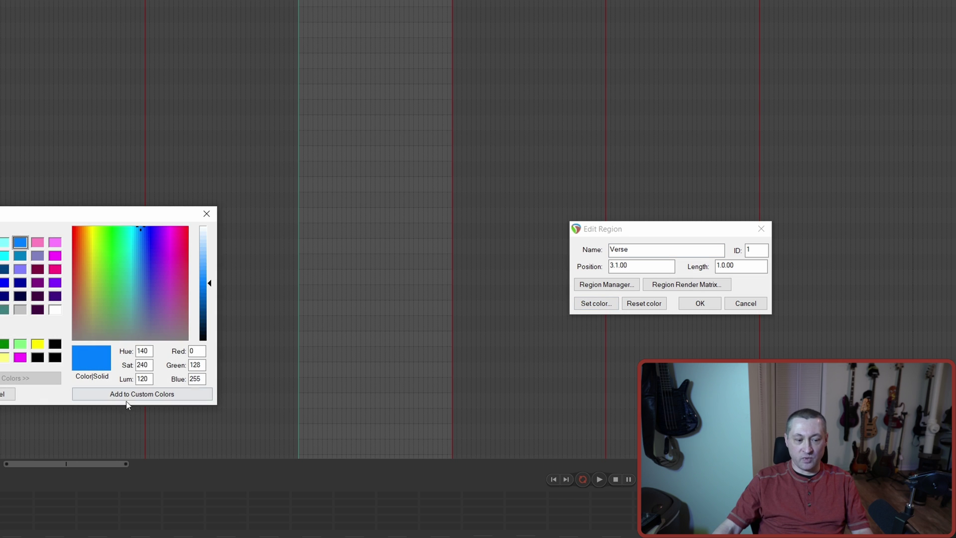
click(0, 394)
click(690, 306)
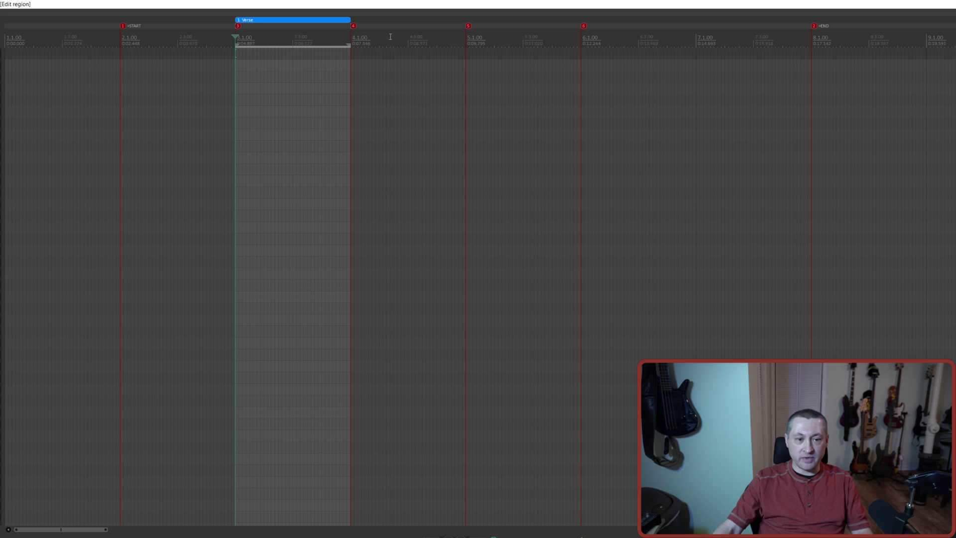
Create a region spanning measure 4, between its markers, and enter "Chorus" as its name.
double_click(391, 36)
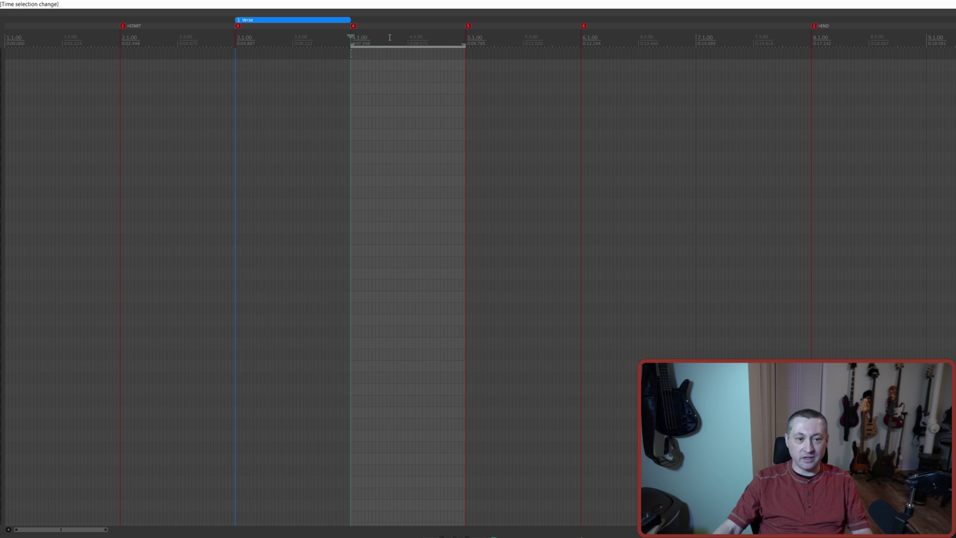
key(shift+r)
right_click(388, 21)
key(Escape)
right_click(388, 21)
click(397, 27)
text(Chorus)
Color the Chorus region bright green and apply the region changes.
click(465, 408)
click(0, 374)
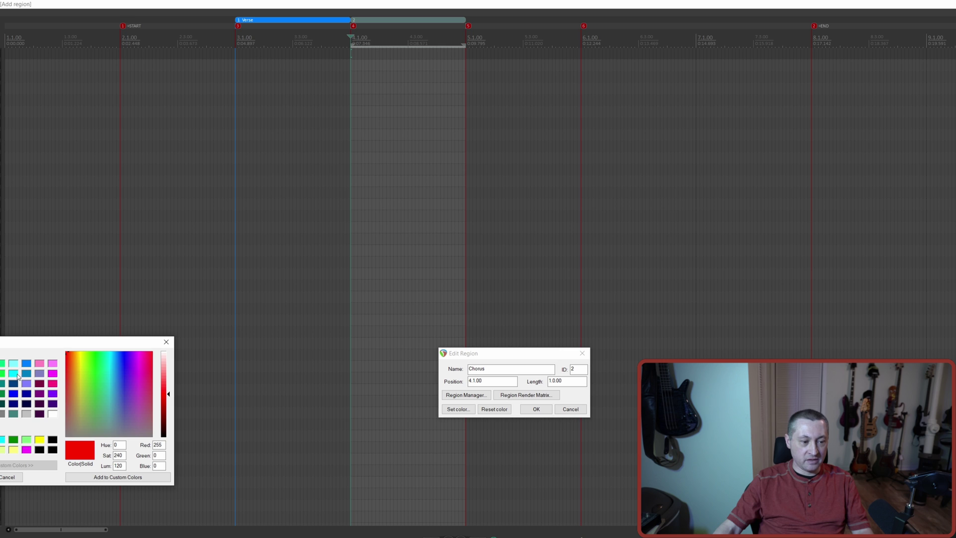
click(94, 353)
click(0, 477)
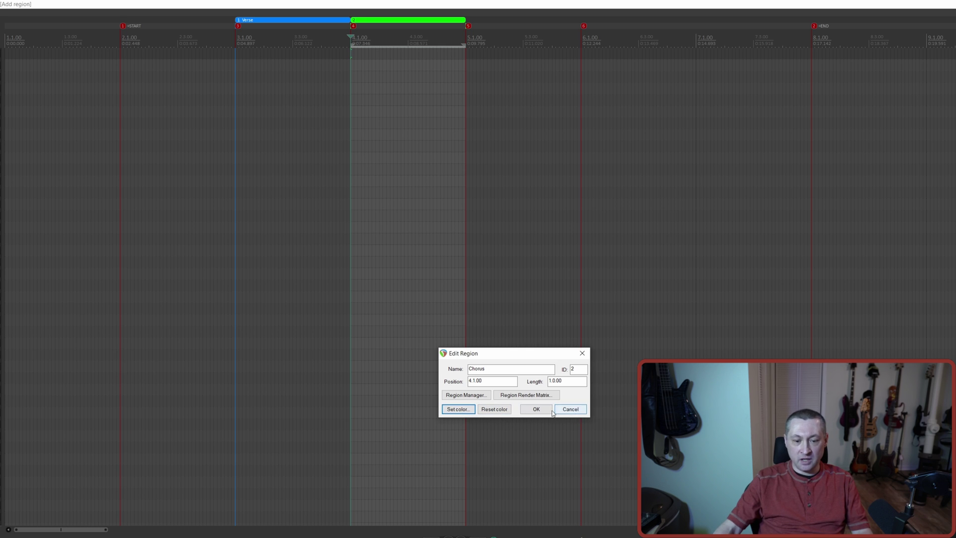
click(536, 409)
Create a region spanning measure 5, name it "Bridge" and color it light purple (128, 128, 255).
double_click(507, 37)
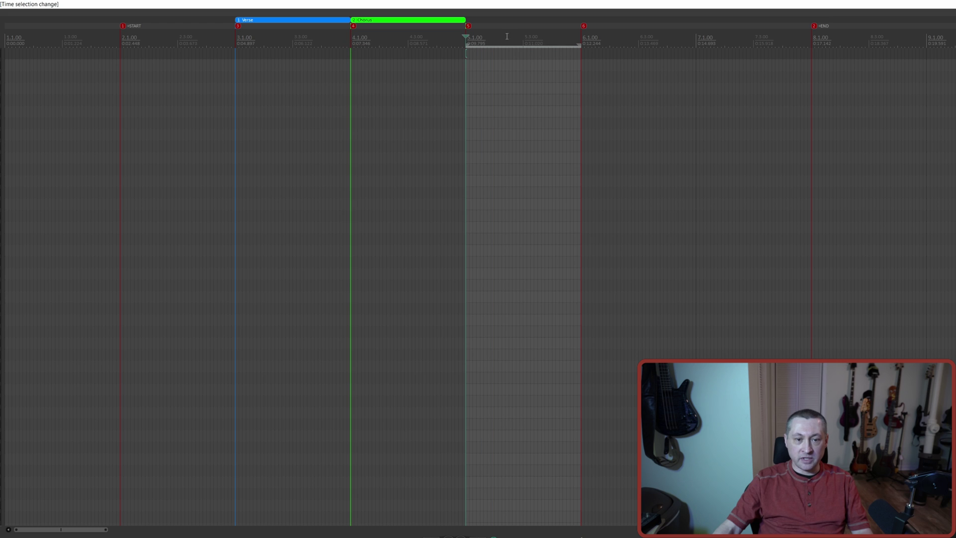
key(shift+r)
right_click(504, 24)
click(518, 26)
text(Bridge)
click(458, 408)
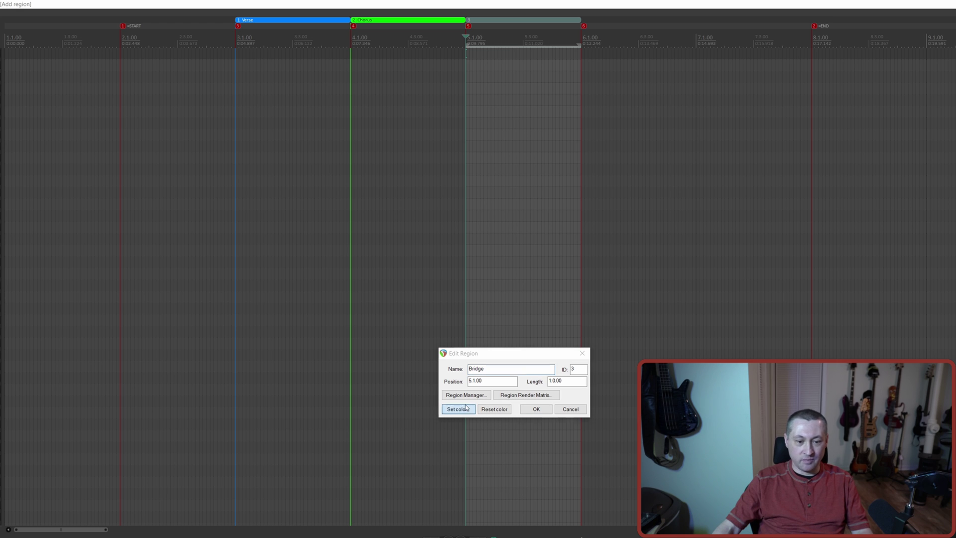
click(27, 384)
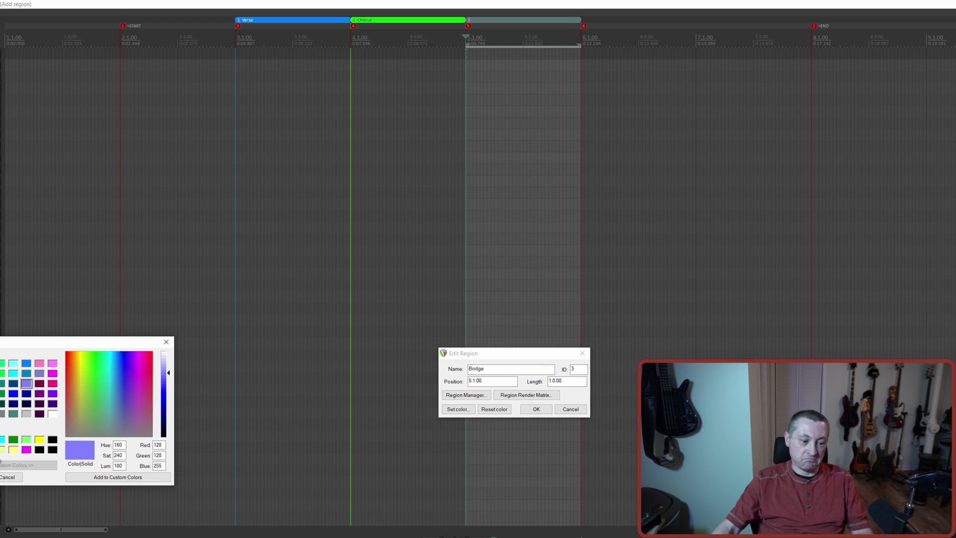
key(Return)
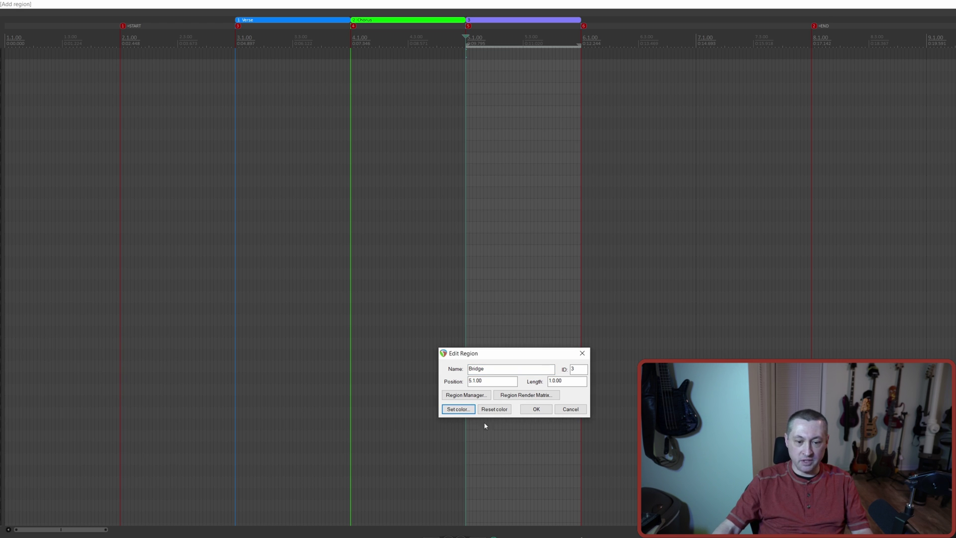
click(536, 409)
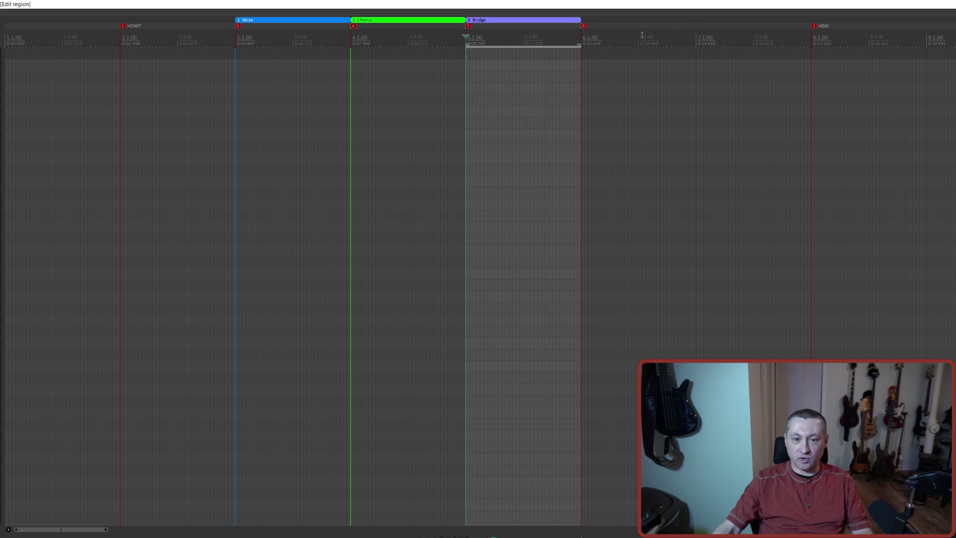
Add a marker on the timeline at the start of measure 7.
click(694, 39)
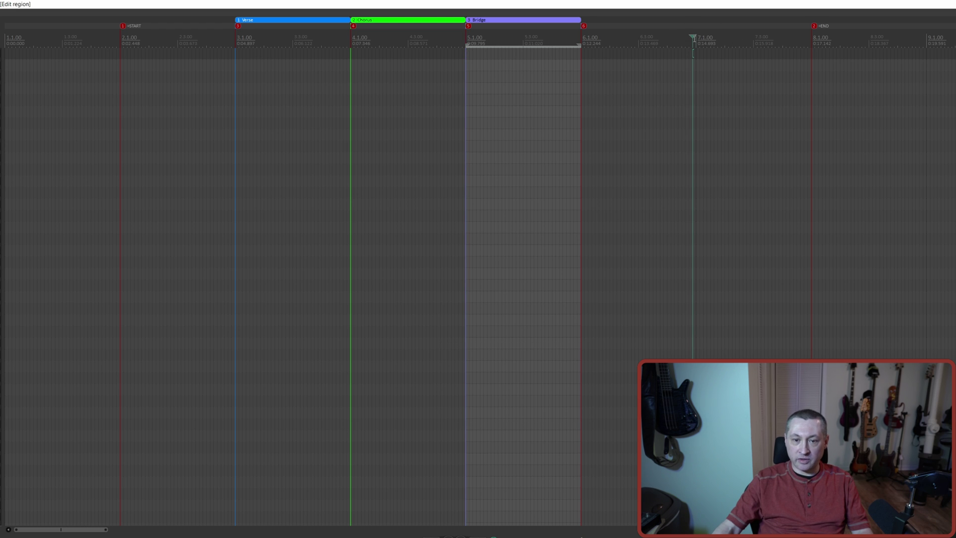
click(696, 40)
key(m)
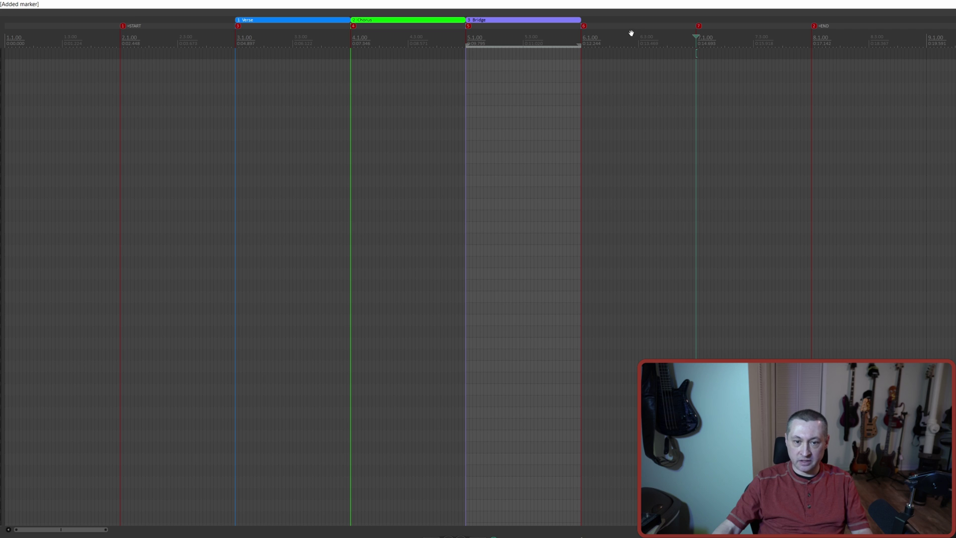
Create a region spanning measure 6, name it "Solo" and color it orange (255, 128, 64).
double_click(631, 33)
right_click(631, 21)
click(642, 22)
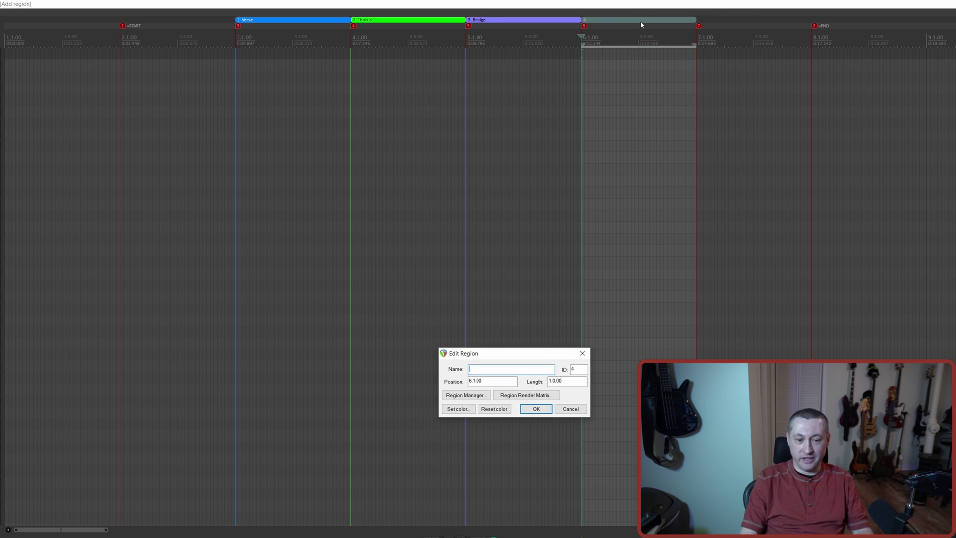
text(Solo)
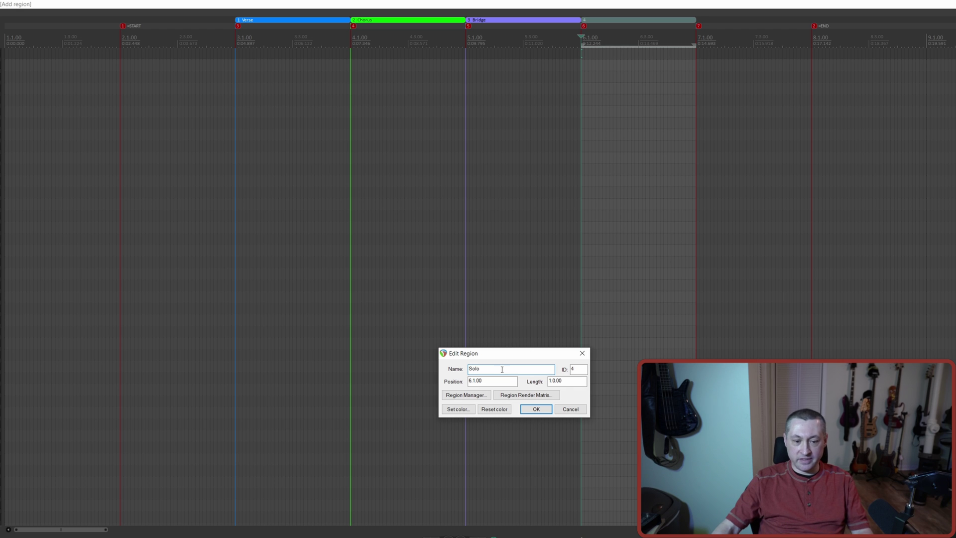
click(468, 411)
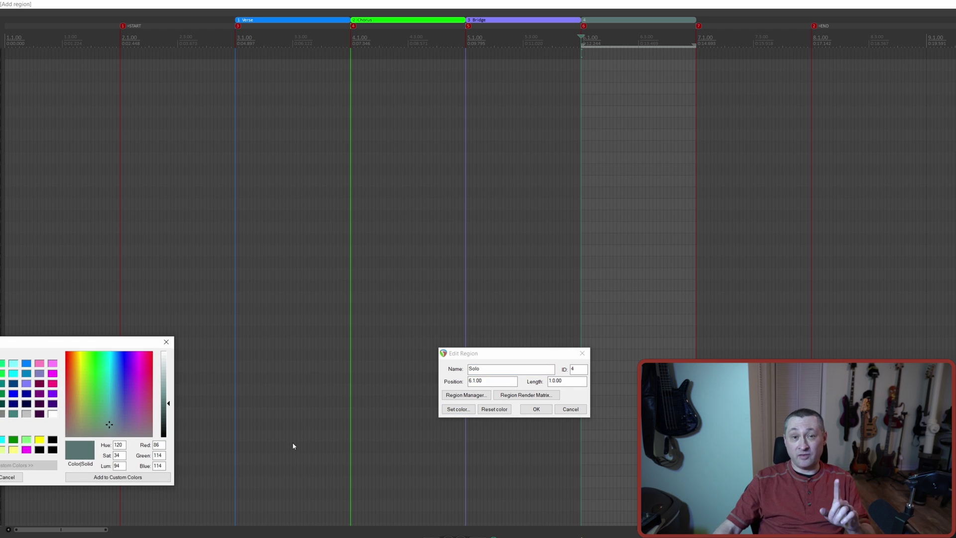
click(70, 353)
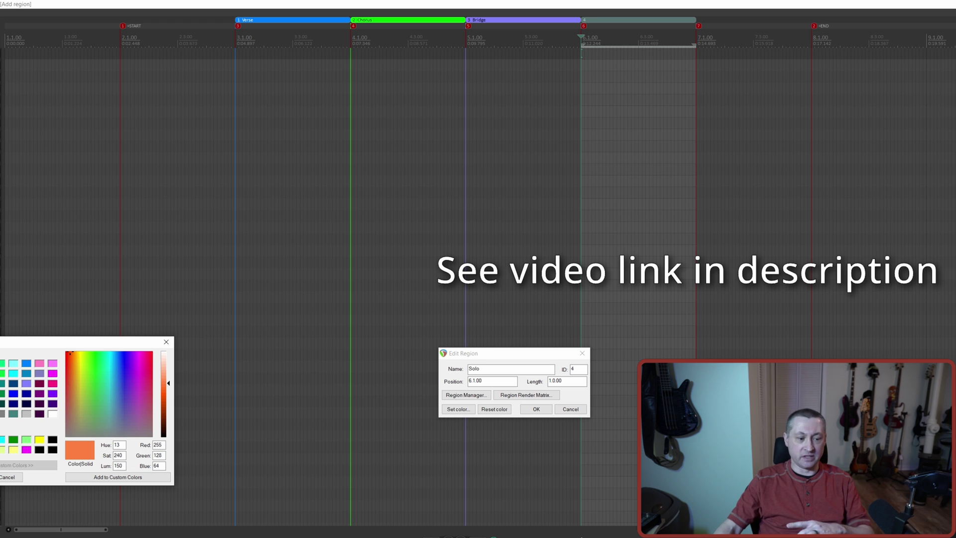
key(Return)
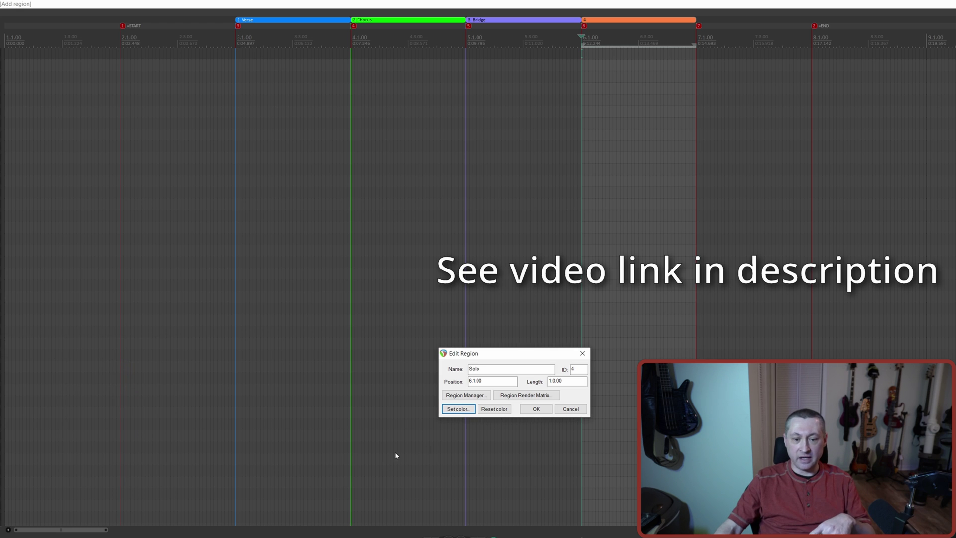
click(536, 409)
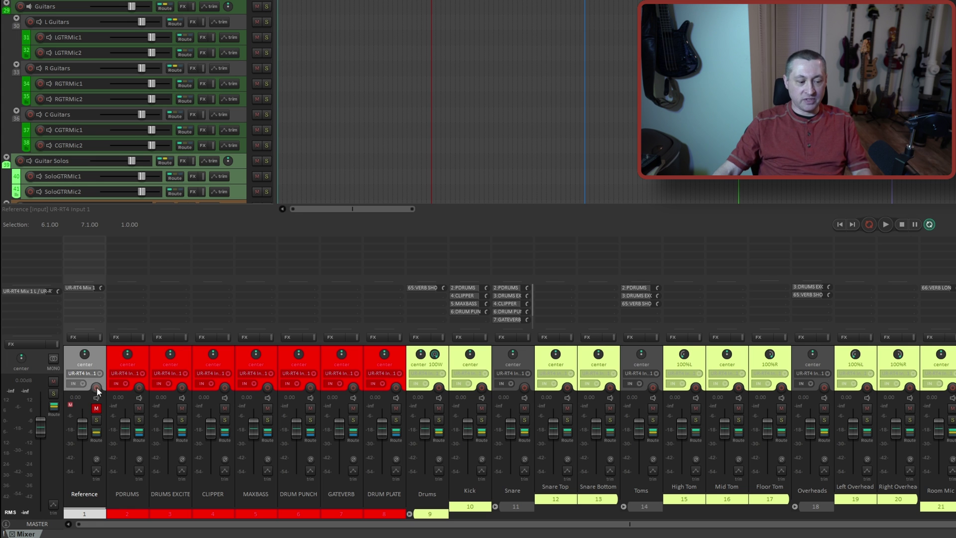
Lock the track controls of the Reference track.
right_click(99, 360)
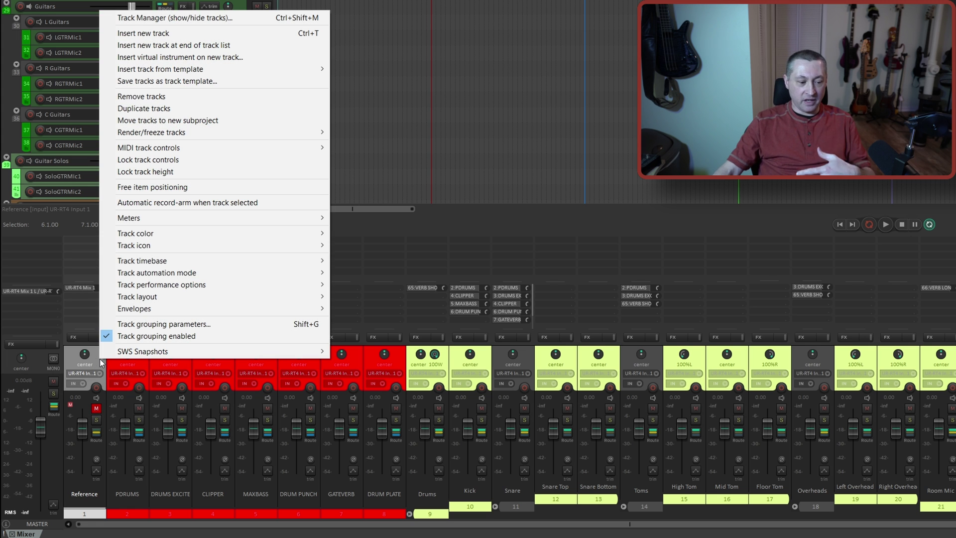
click(175, 160)
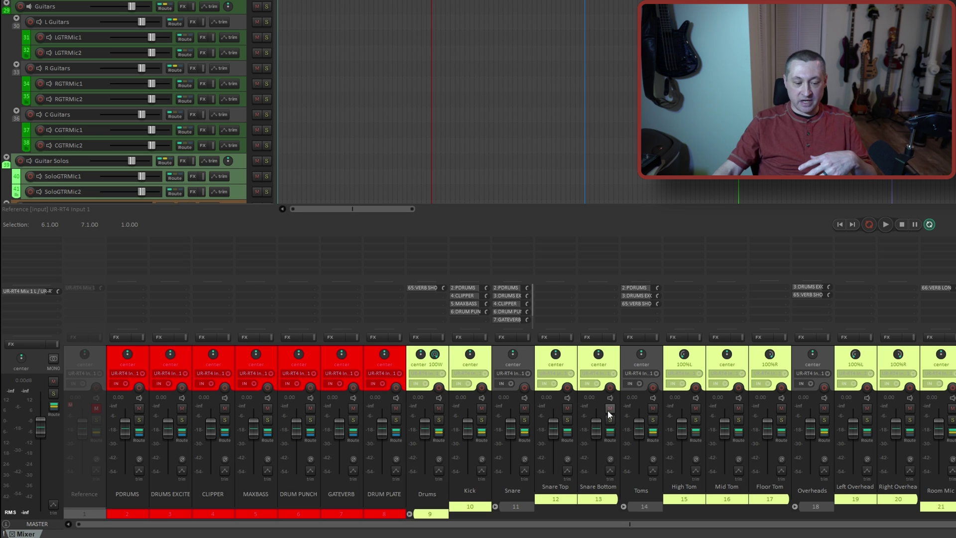
Mute the Snare Top, Snare Bottom, Mid Tom and Right Overhead tracks, and clear all mutes at once.
click(738, 408)
click(909, 409)
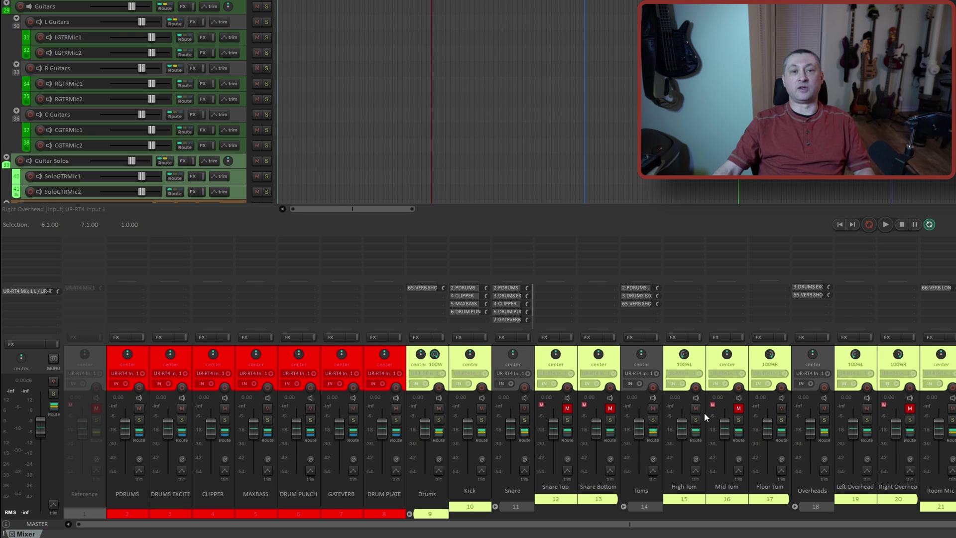
ctrl+click(611, 408)
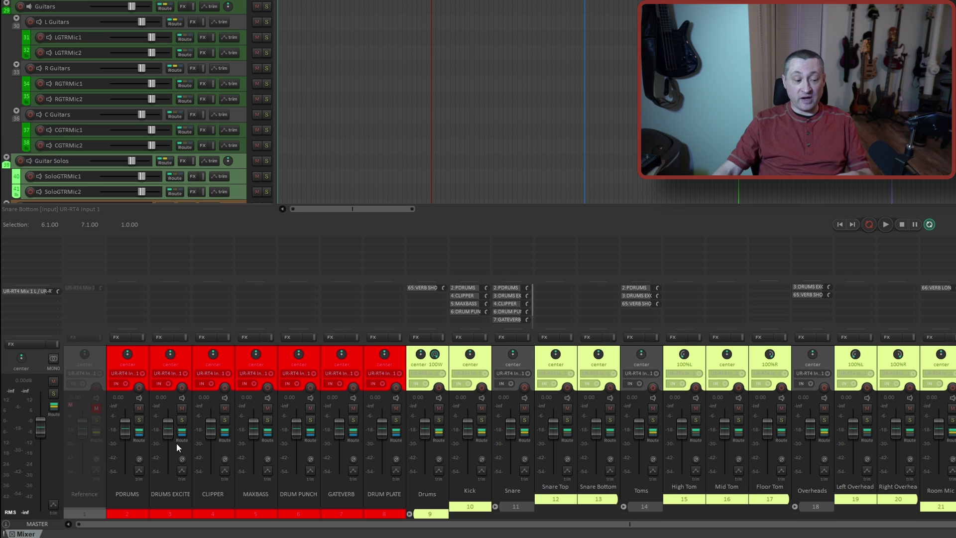
Unlock the track controls of the Reference track.
right_click(96, 355)
click(153, 157)
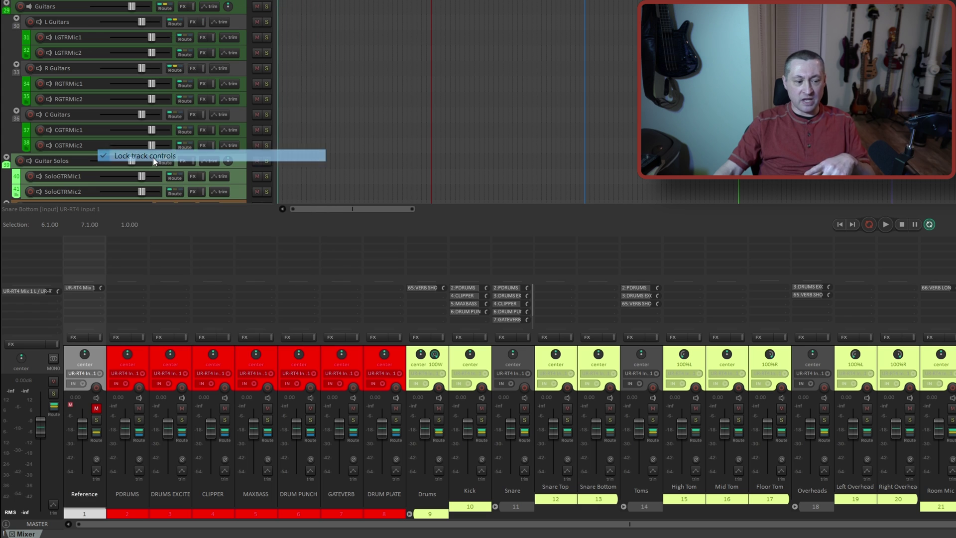
Examine the Reference track's routing and the hardware outputs available for it, leaving the routing unaltered.
click(96, 433)
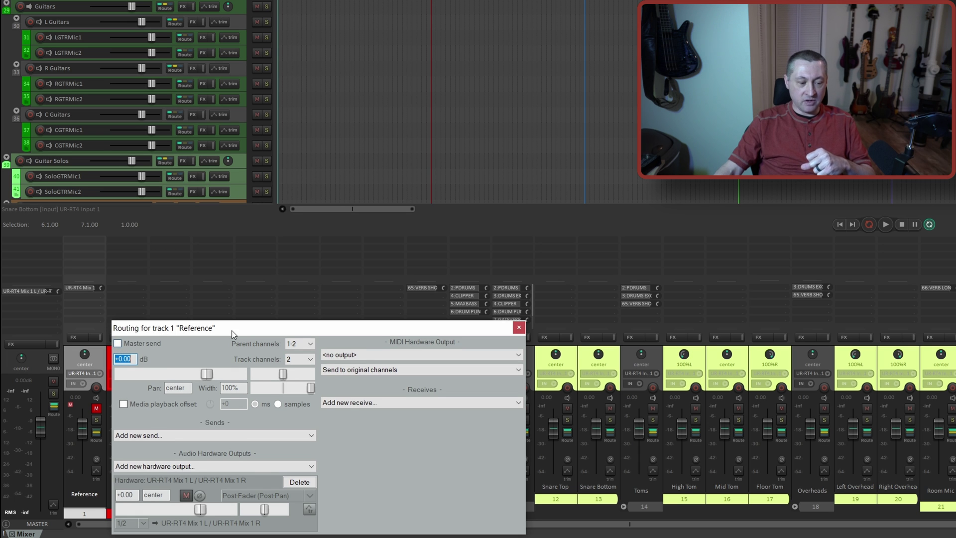
drag(232, 330, 241, 285)
click(199, 420)
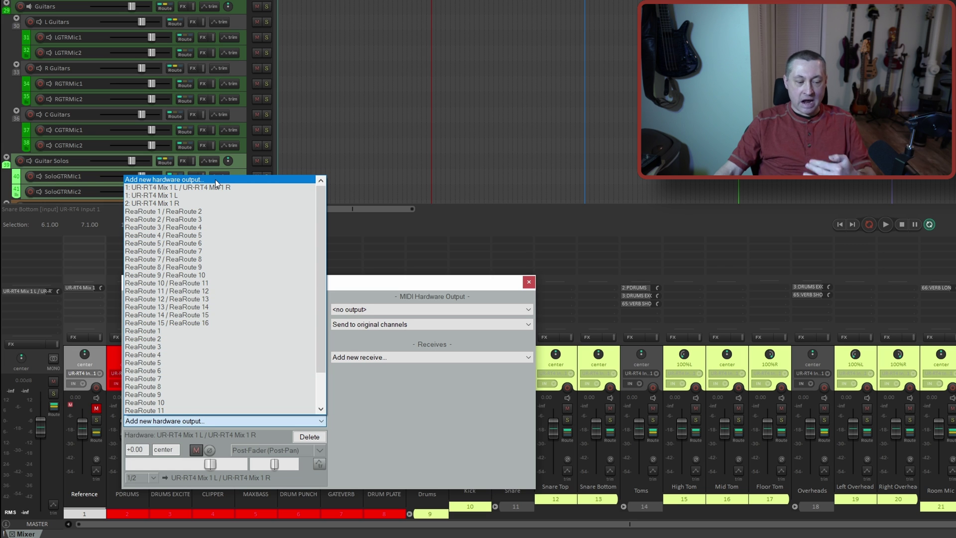
click(421, 393)
click(529, 283)
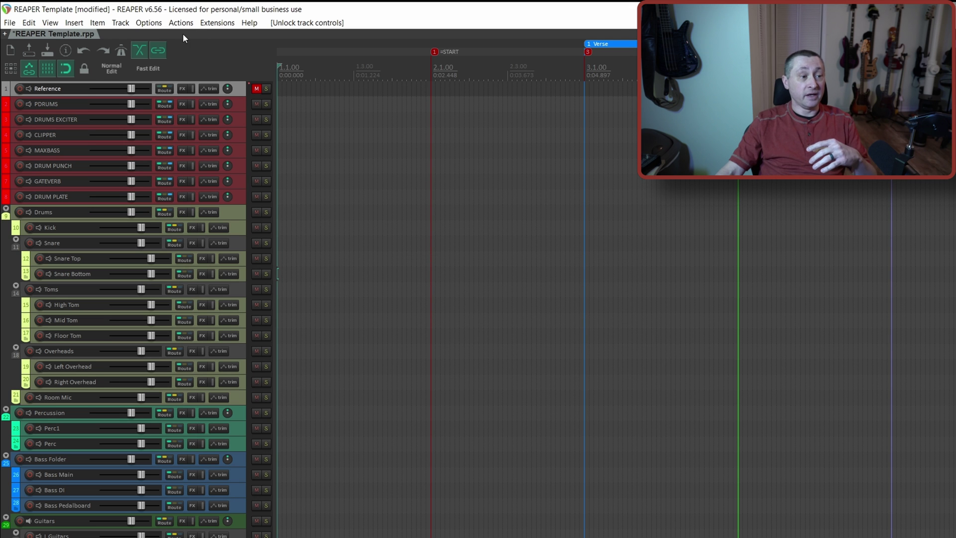
Save the project as REAPER Template.rpp in the Dad's Mixing Template folder.
click(10, 22)
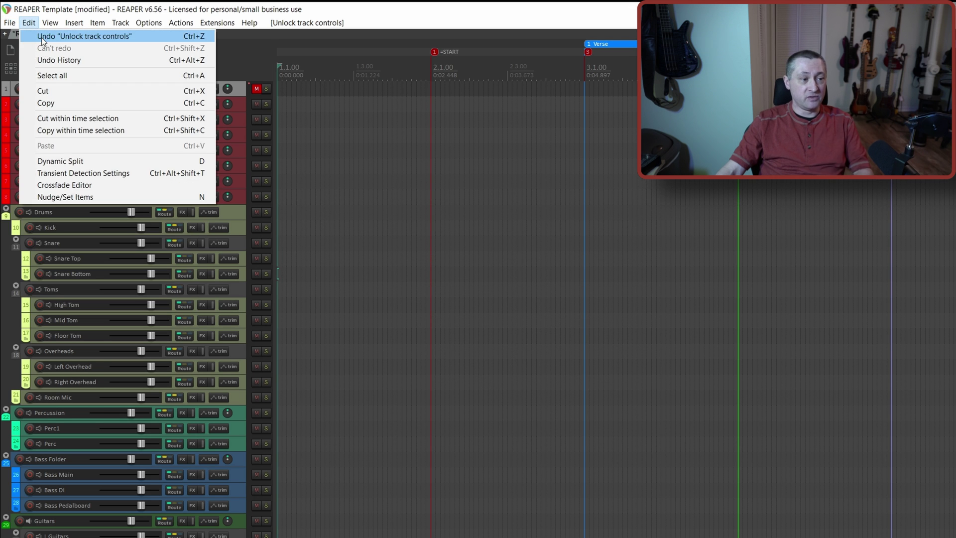
click(46, 84)
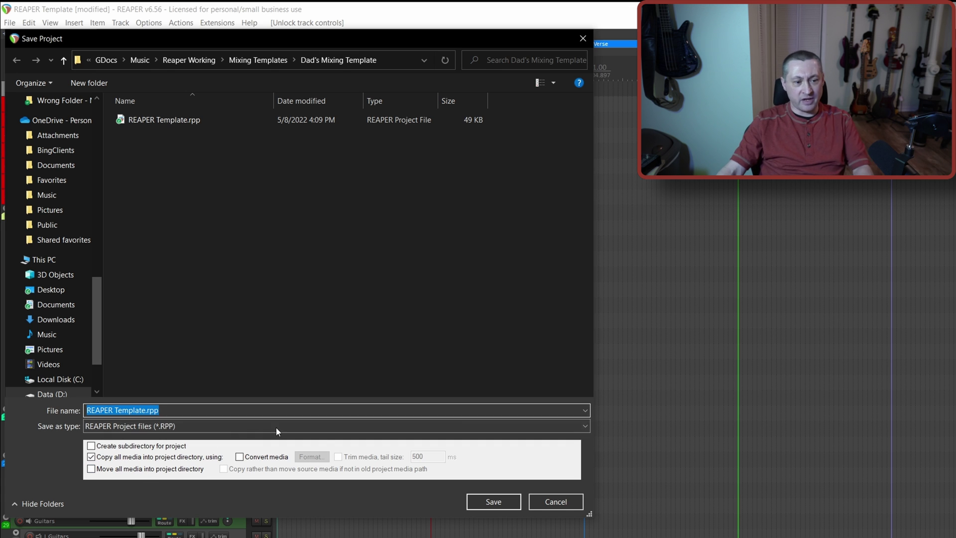
click(492, 503)
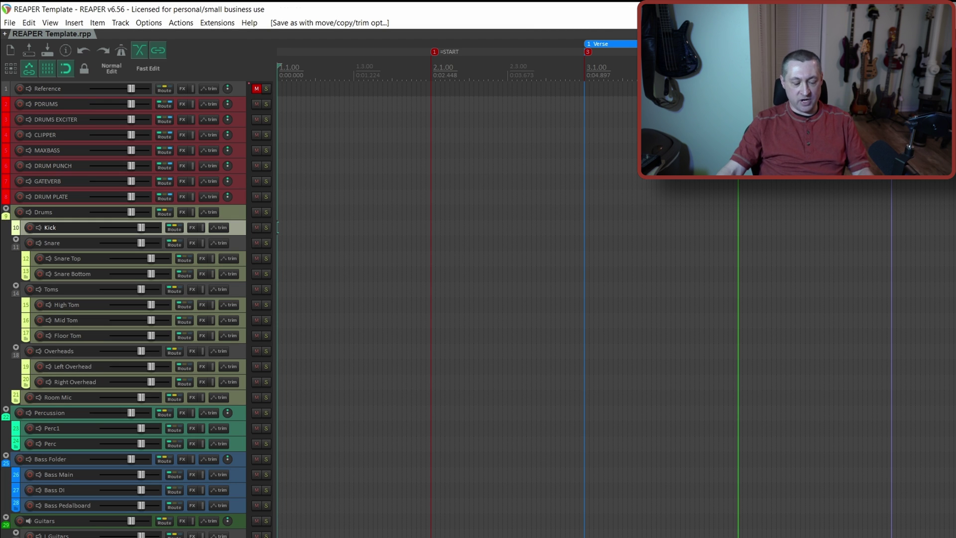
Save all tracks as a track template named "Dad'sTemplate" in D:\GDocs\Music\Reaper Working\Mixing Templates\Dad's Mixing Template.
key(ctrl+a)
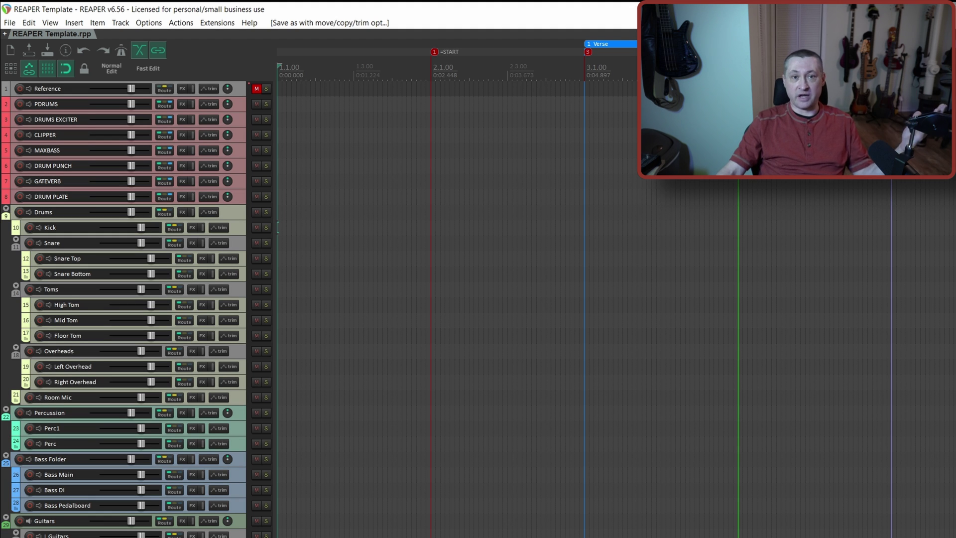
click(121, 22)
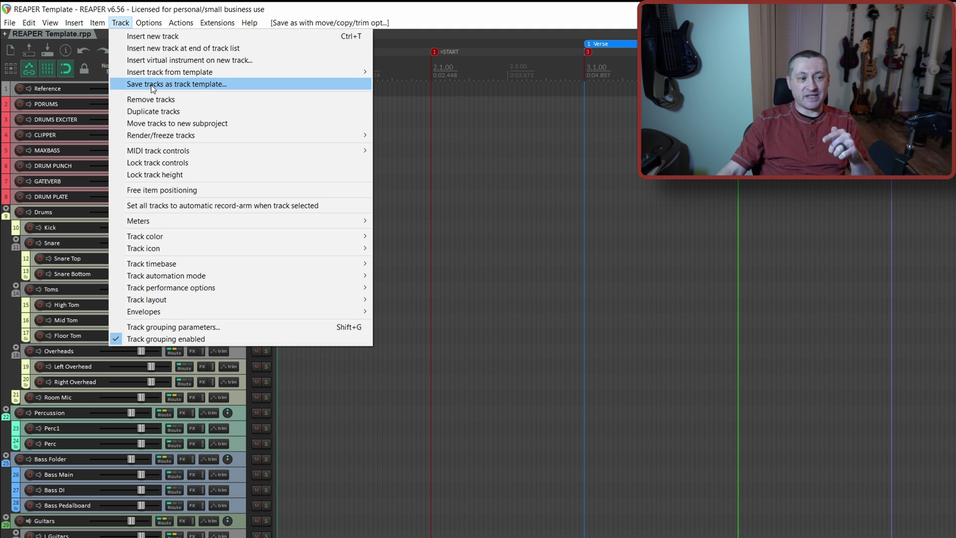
click(151, 86)
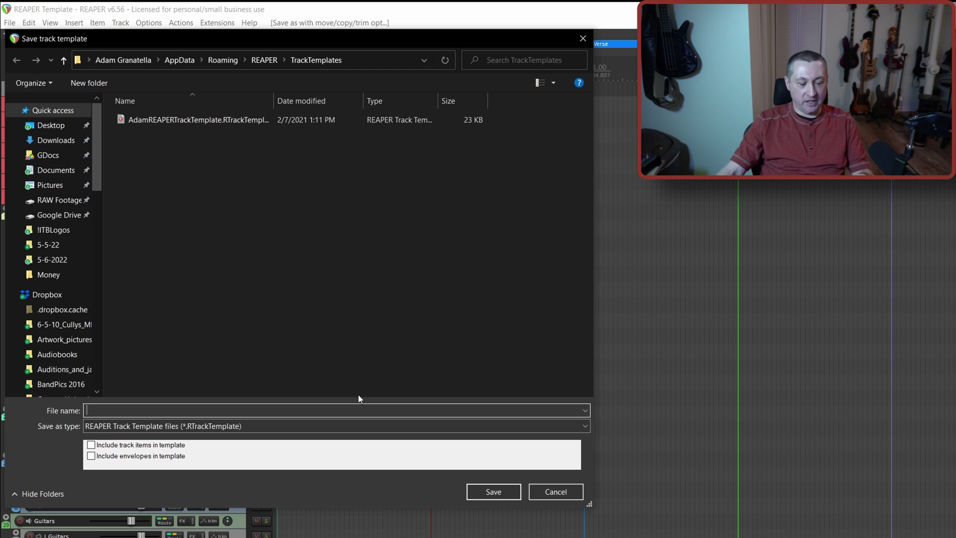
text(D:\GDocs\Music\Reaper Working\Mixing Templates\Dad's Mixing Template)
key(Return)
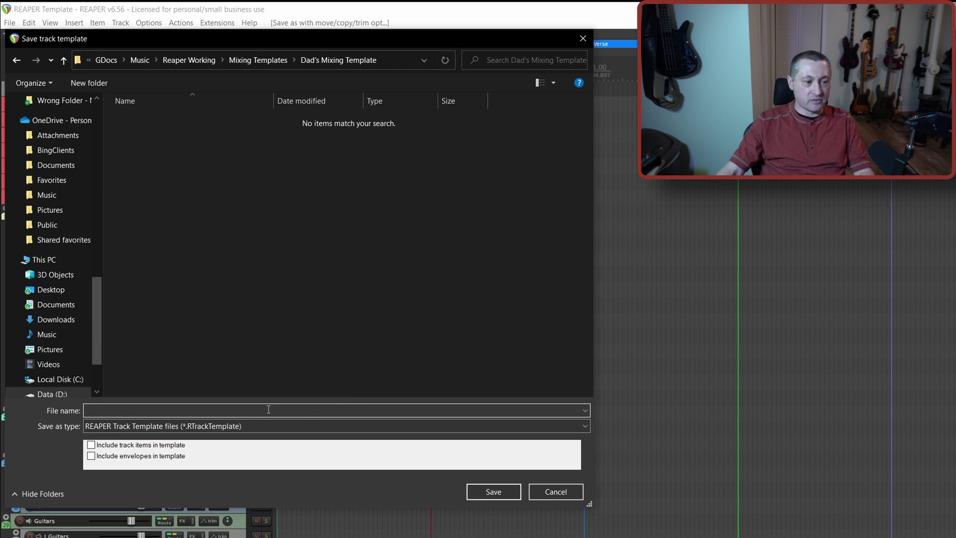
text(Dad)
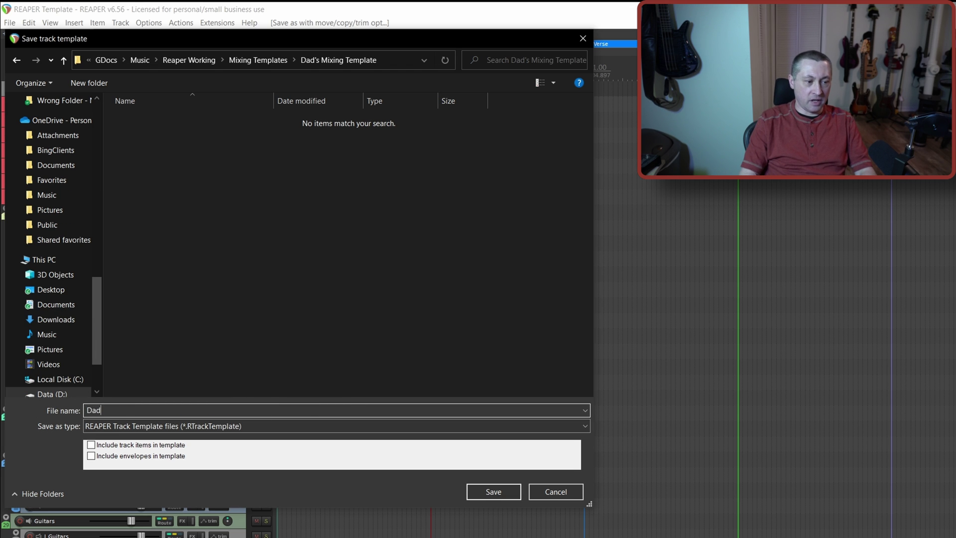
text('sTemplate)
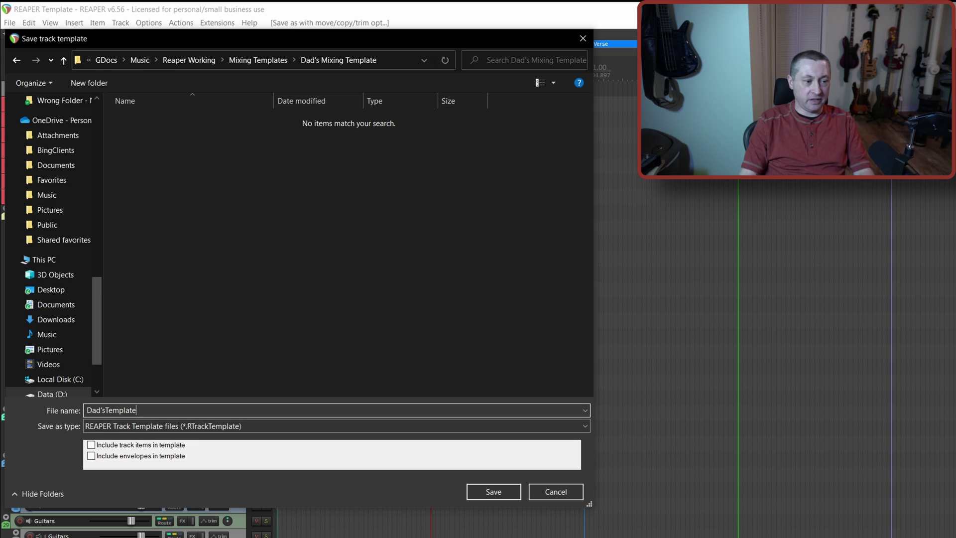
key(Return)
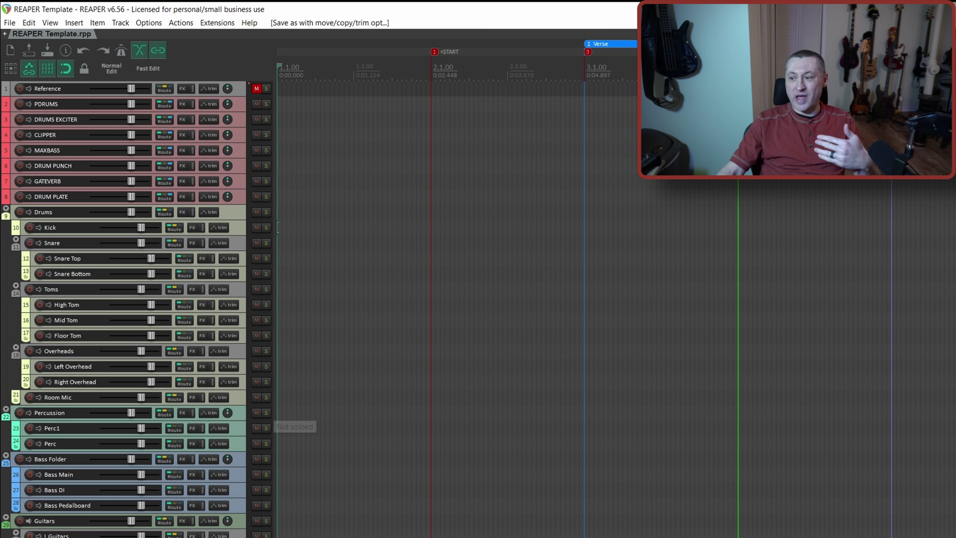